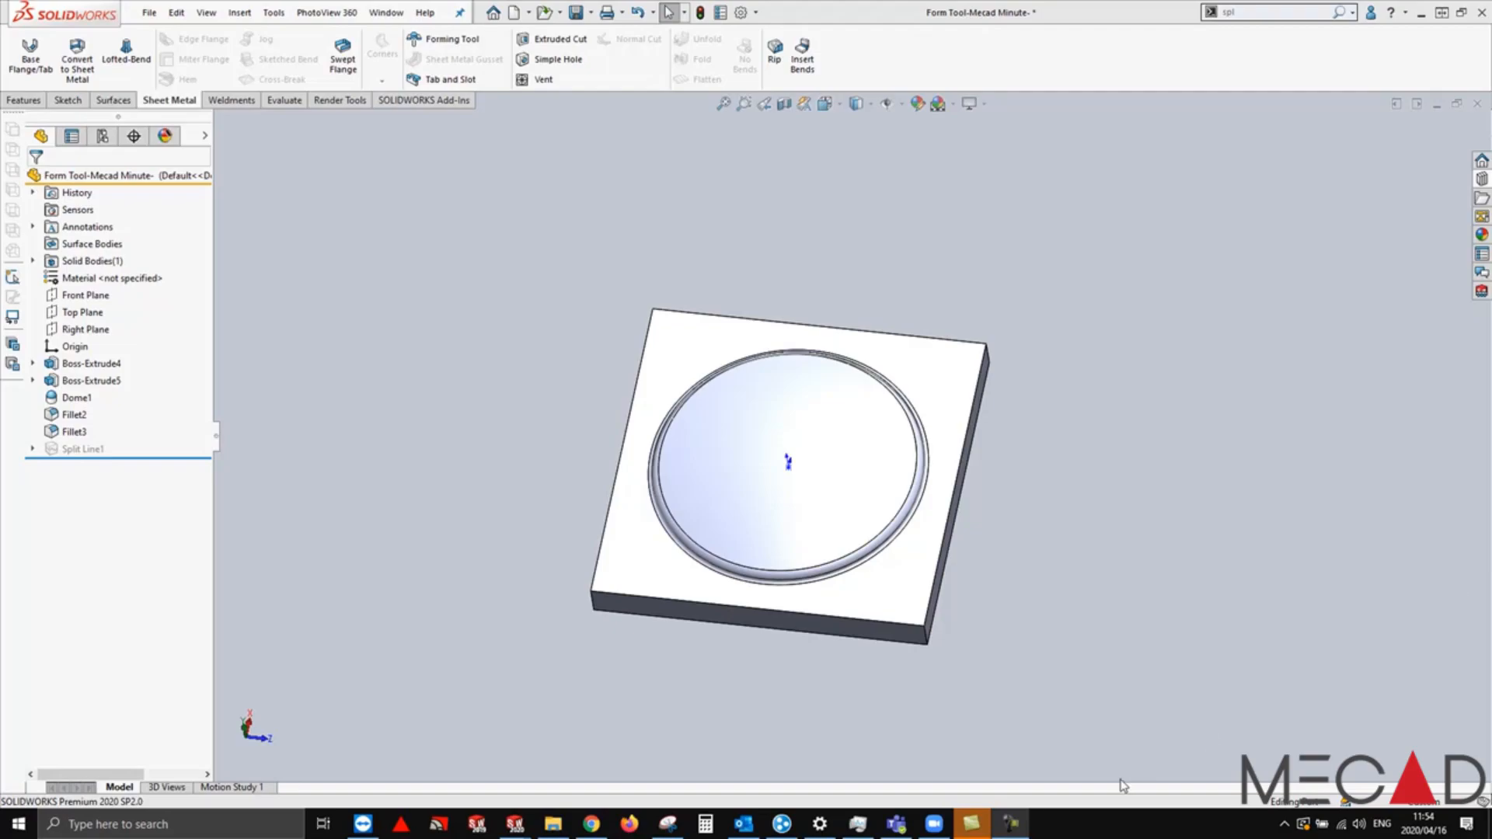
Step: Examine the form tool block and its second boss extrusion, dome and fillet features
{"action": "middle_click_drag", "start_coordinate": [615, 408], "coordinate": [674, 300]}
{"action": "scroll", "coordinate": [594, 436], "scroll_direction": "down", "scroll_amount": 1}
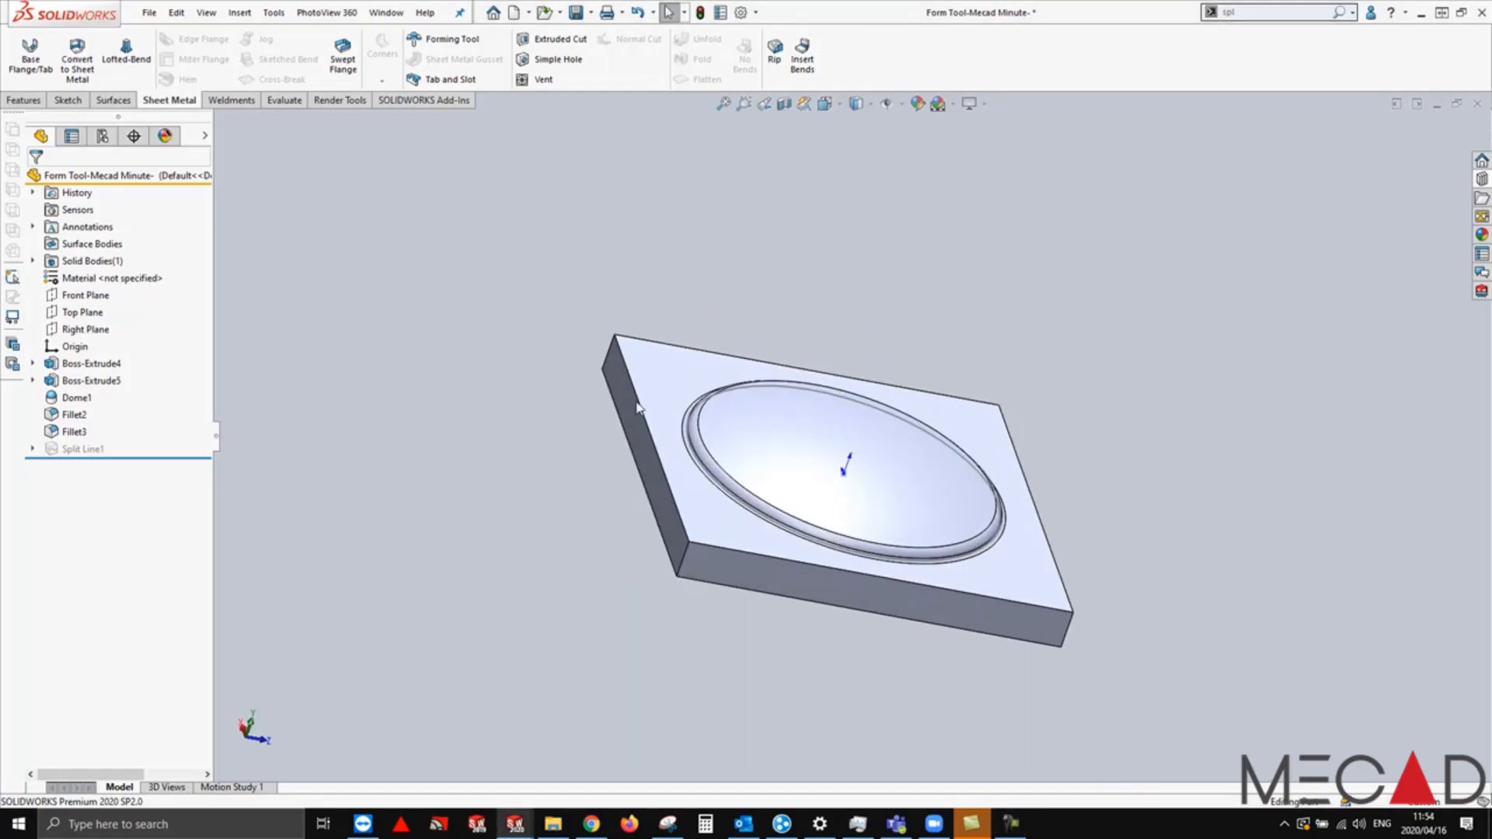
{"action": "middle_click_drag", "start_coordinate": [528, 387], "coordinate": [485, 463]}
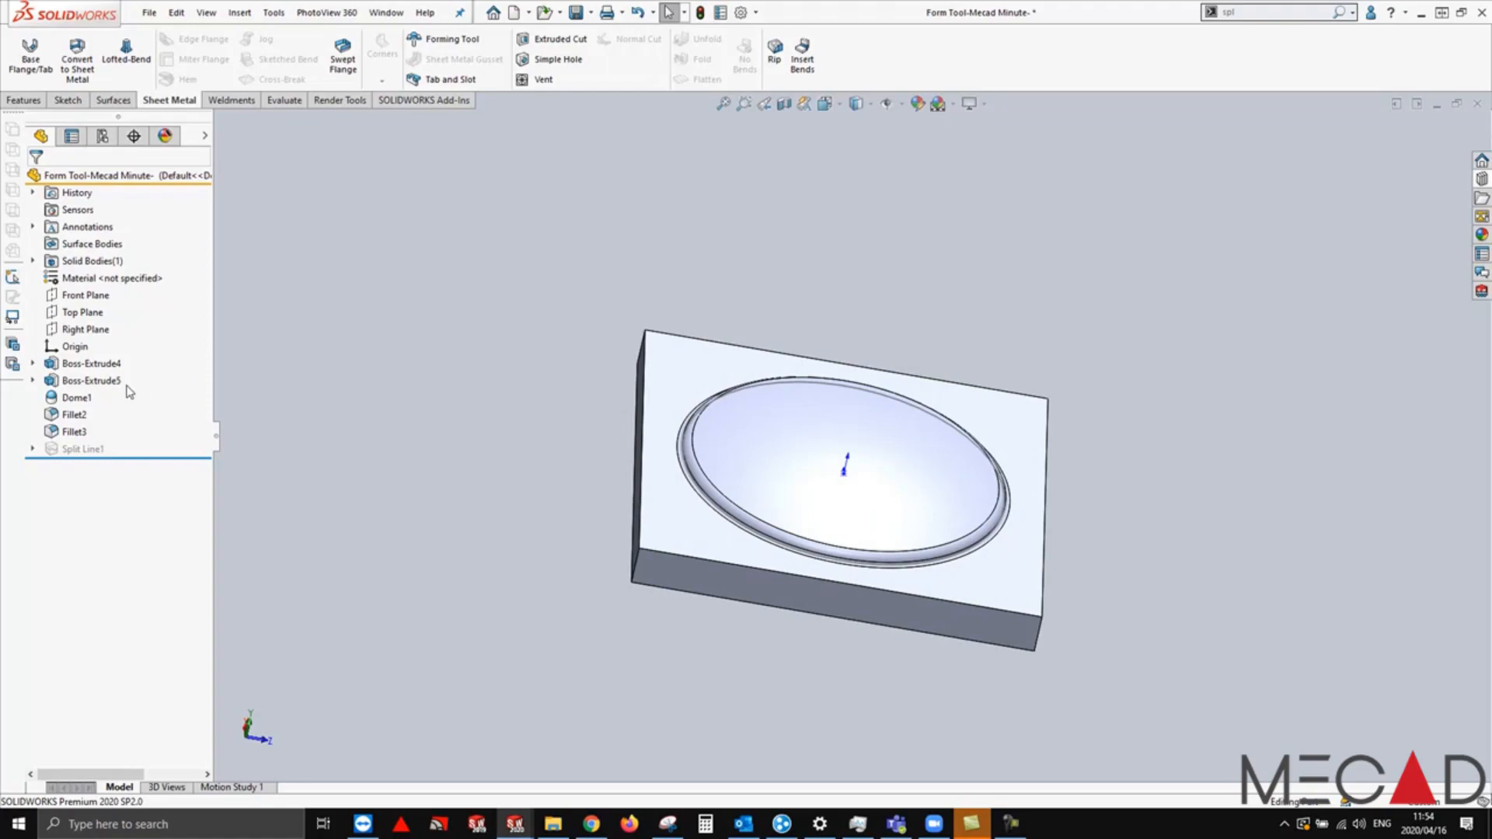
{"action": "left_click", "coordinate": [93, 380]}
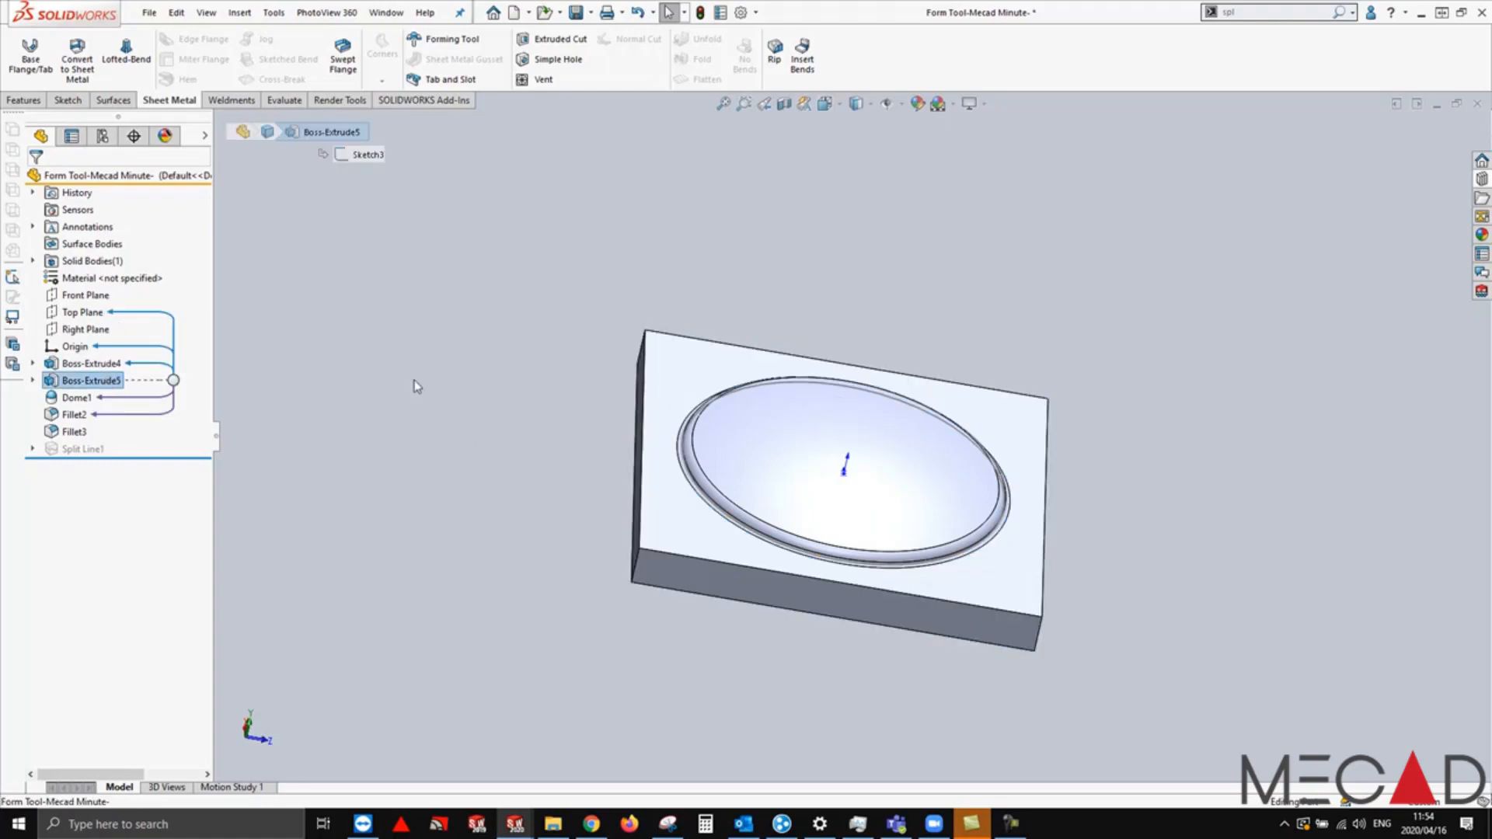
{"action": "left_click", "coordinate": [76, 397]}
{"action": "mouse_move", "coordinate": [546, 553]}
{"action": "middle_mouse_down"}
{"action": "mouse_move", "coordinate": [549, 479]}
{"action": "mouse_move", "coordinate": [548, 538]}
{"action": "middle_mouse_up"}
{"action": "left_click", "coordinate": [241, 473]}
{"action": "left_click", "coordinate": [74, 414]}
{"action": "left_click", "coordinate": [74, 432]}
{"action": "left_click", "coordinate": [349, 393]}
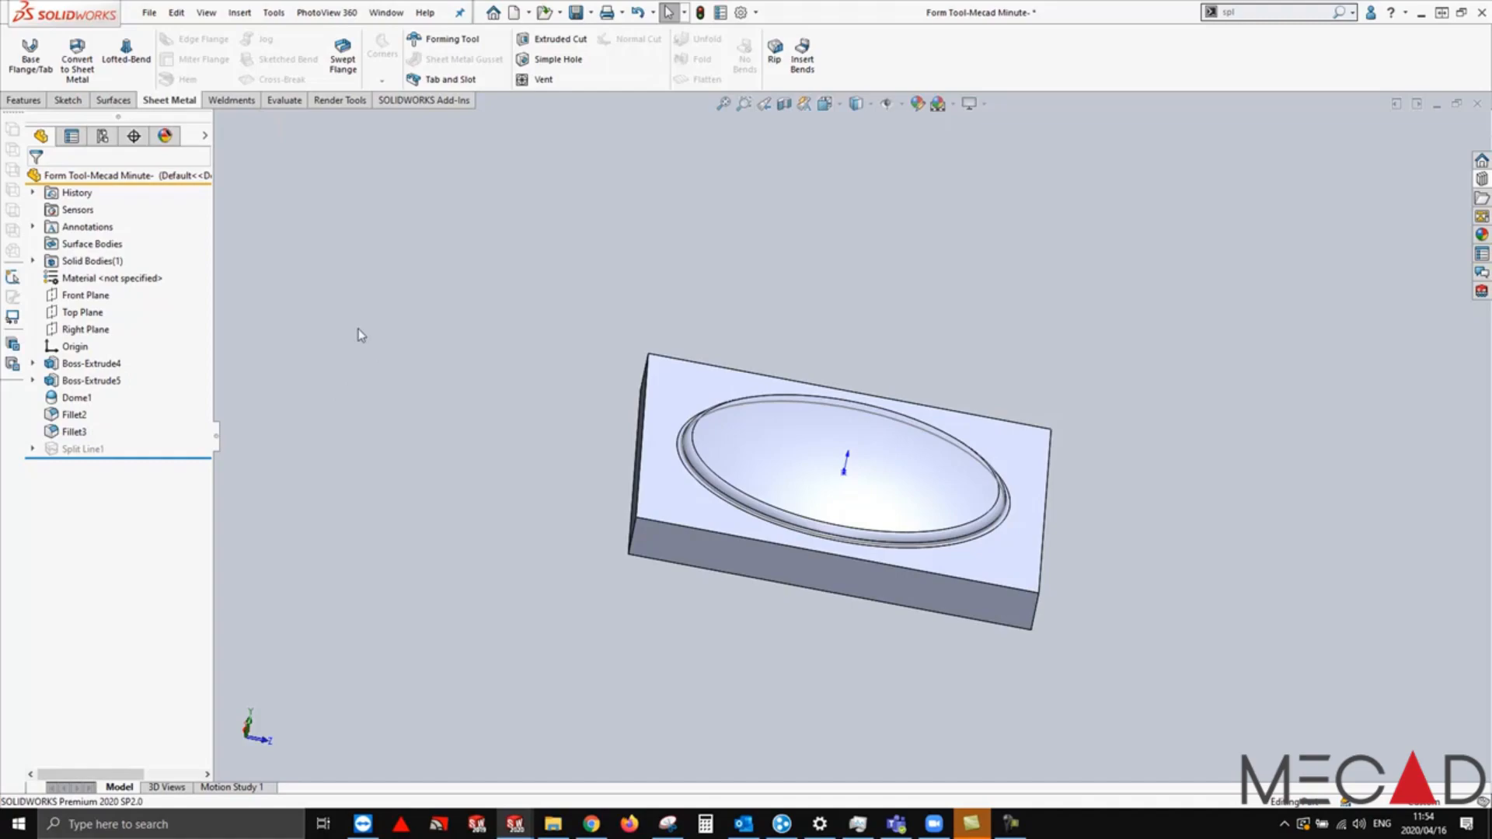
Step: Start a Forming Tool feature with the block's flat top face around the dome as the stopping face
{"action": "left_click", "coordinate": [457, 45]}
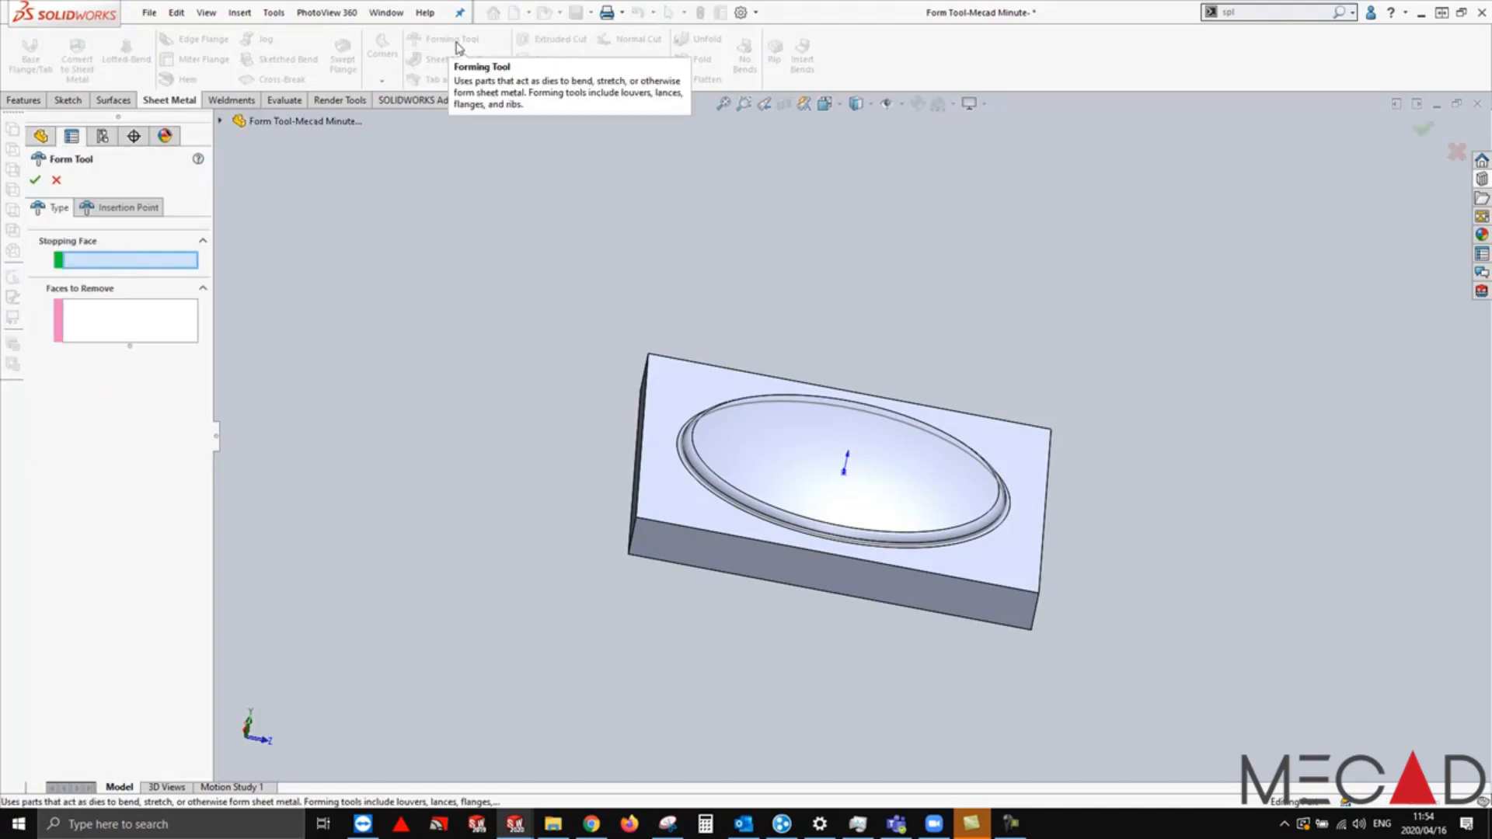
{"action": "key", "text": "ctrl"}
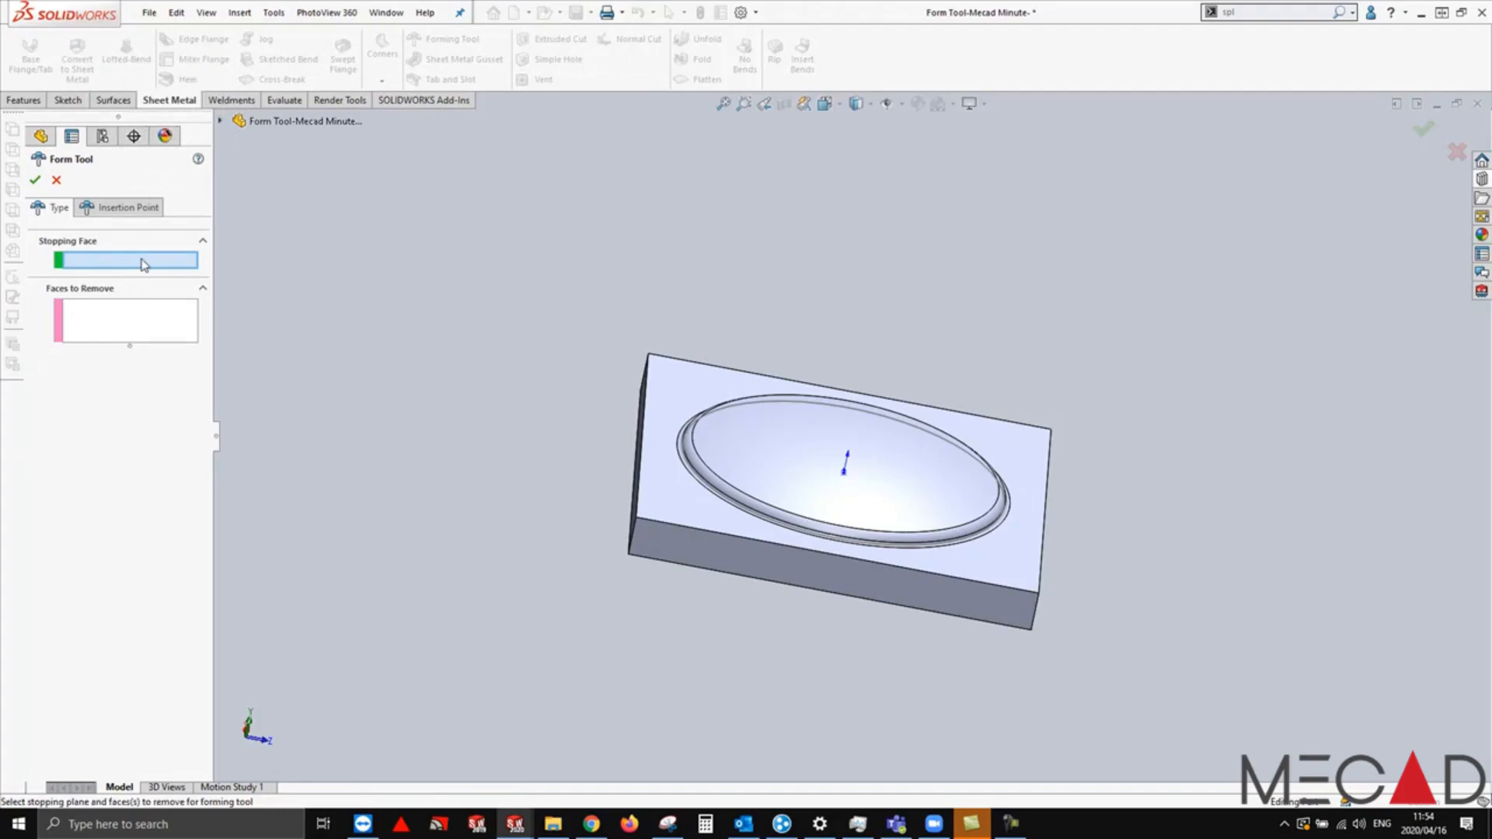
{"action": "left_click", "coordinate": [683, 383]}
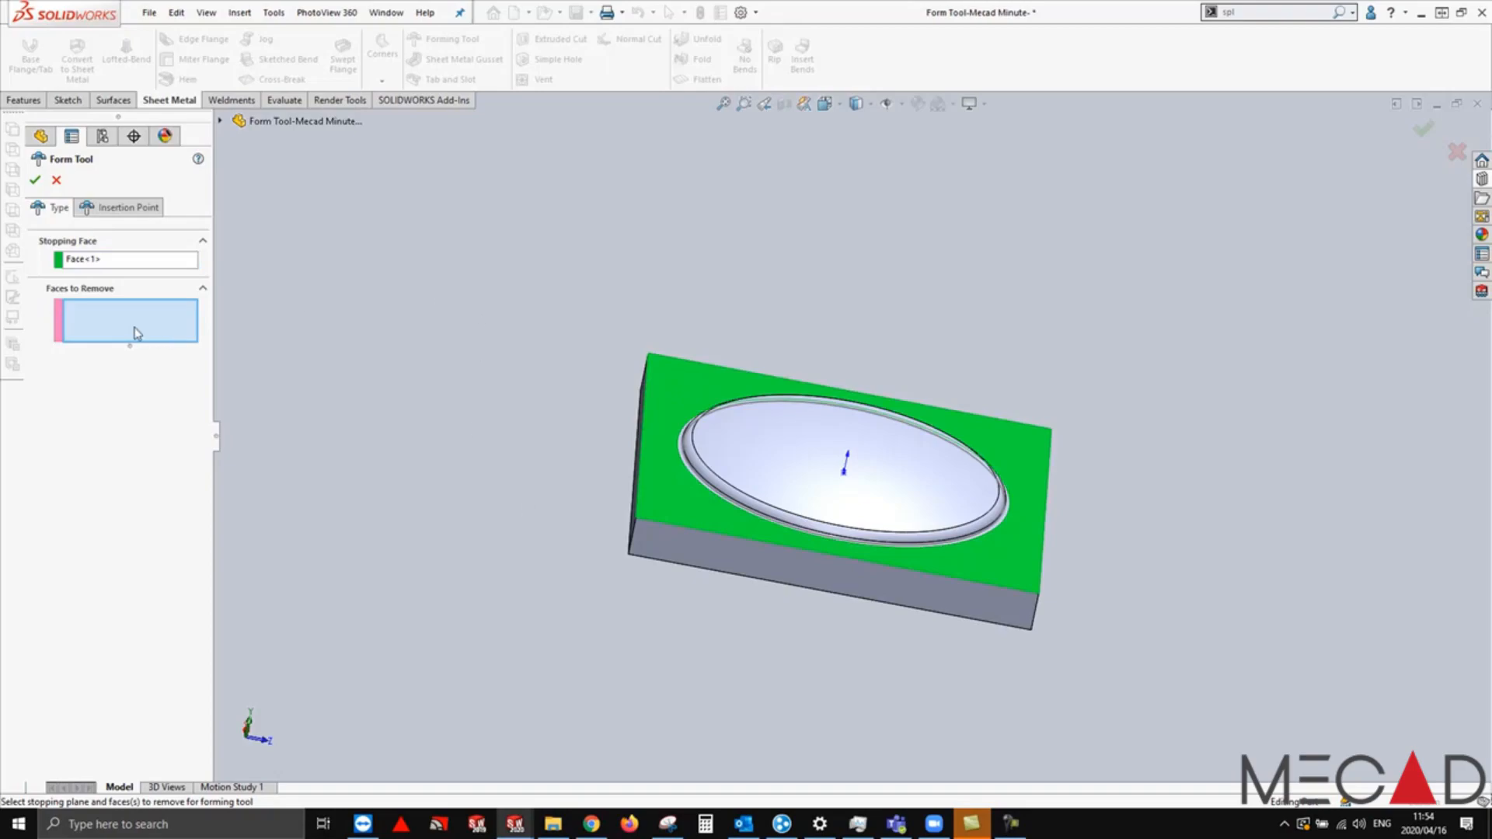
{"action": "key", "text": "ctrl"}
Step: Check the insertion point at the dome's centre and complete the forming tool without faces to remove
{"action": "left_click", "coordinate": [119, 210]}
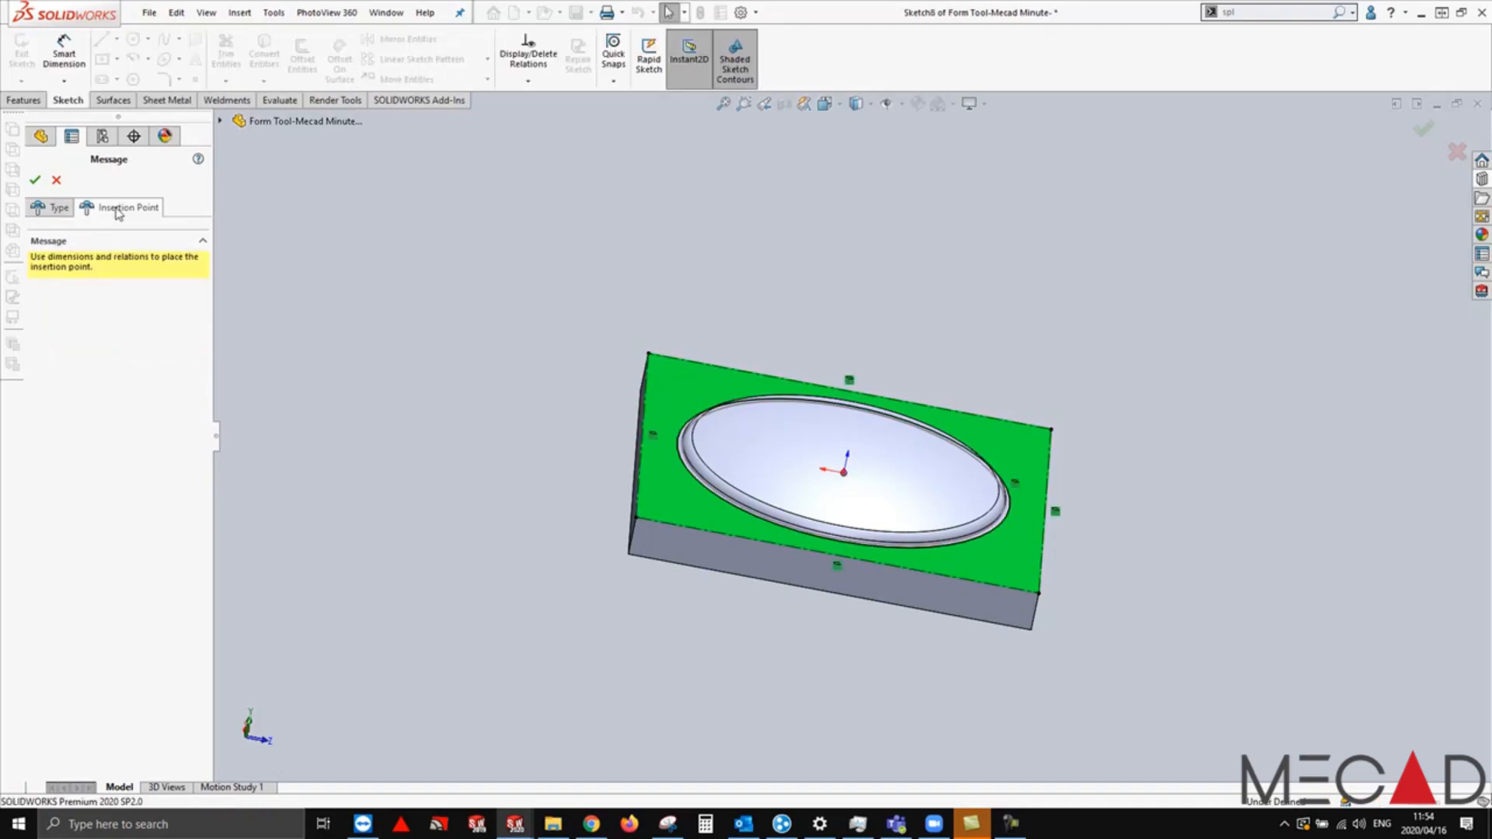
{"action": "middle_click_drag", "start_coordinate": [371, 265], "coordinate": [361, 343]}
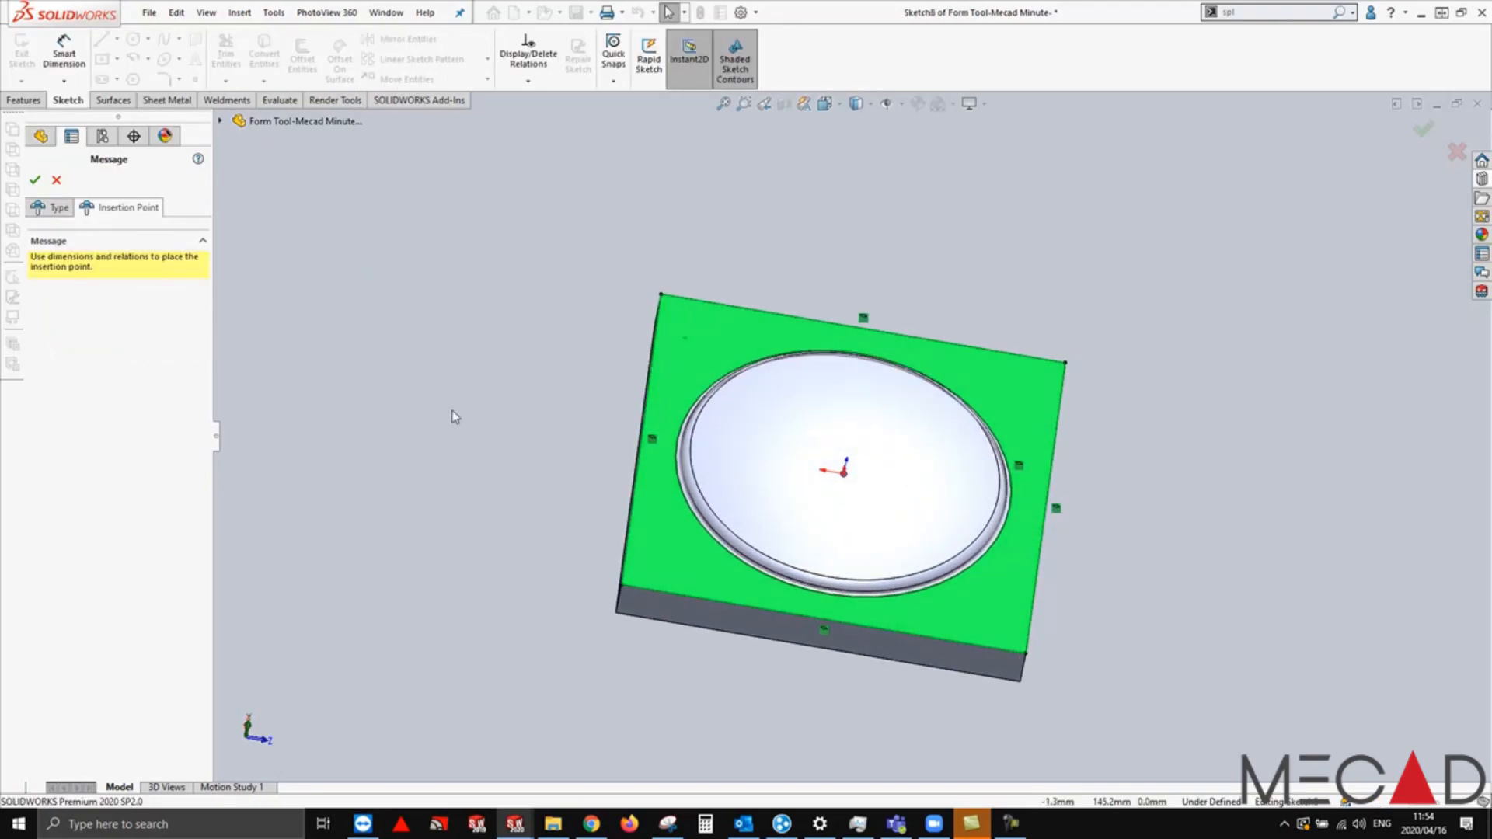
{"action": "left_click", "coordinate": [845, 475]}
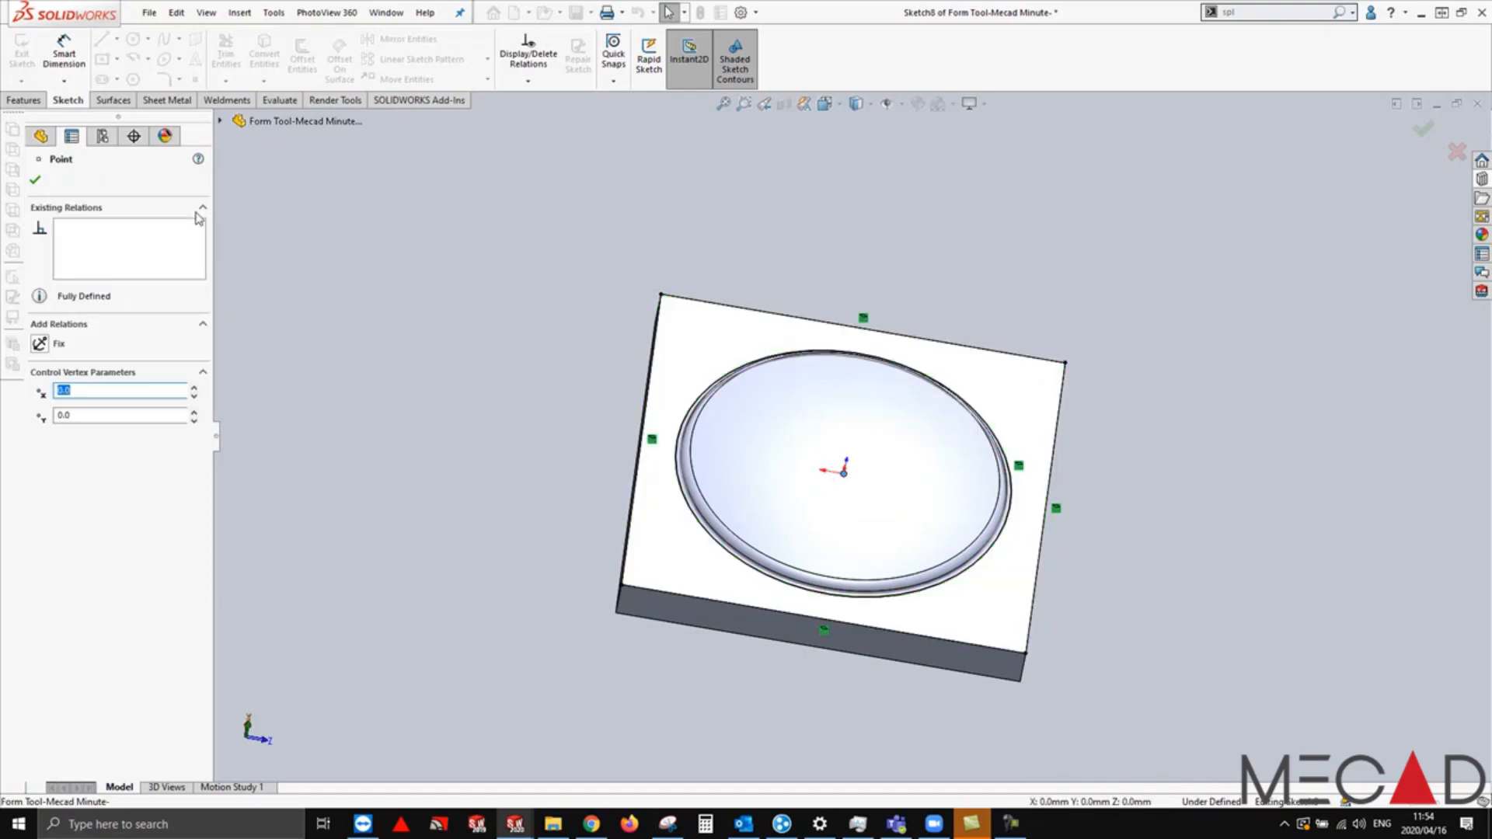
{"action": "left_click", "coordinate": [35, 180]}
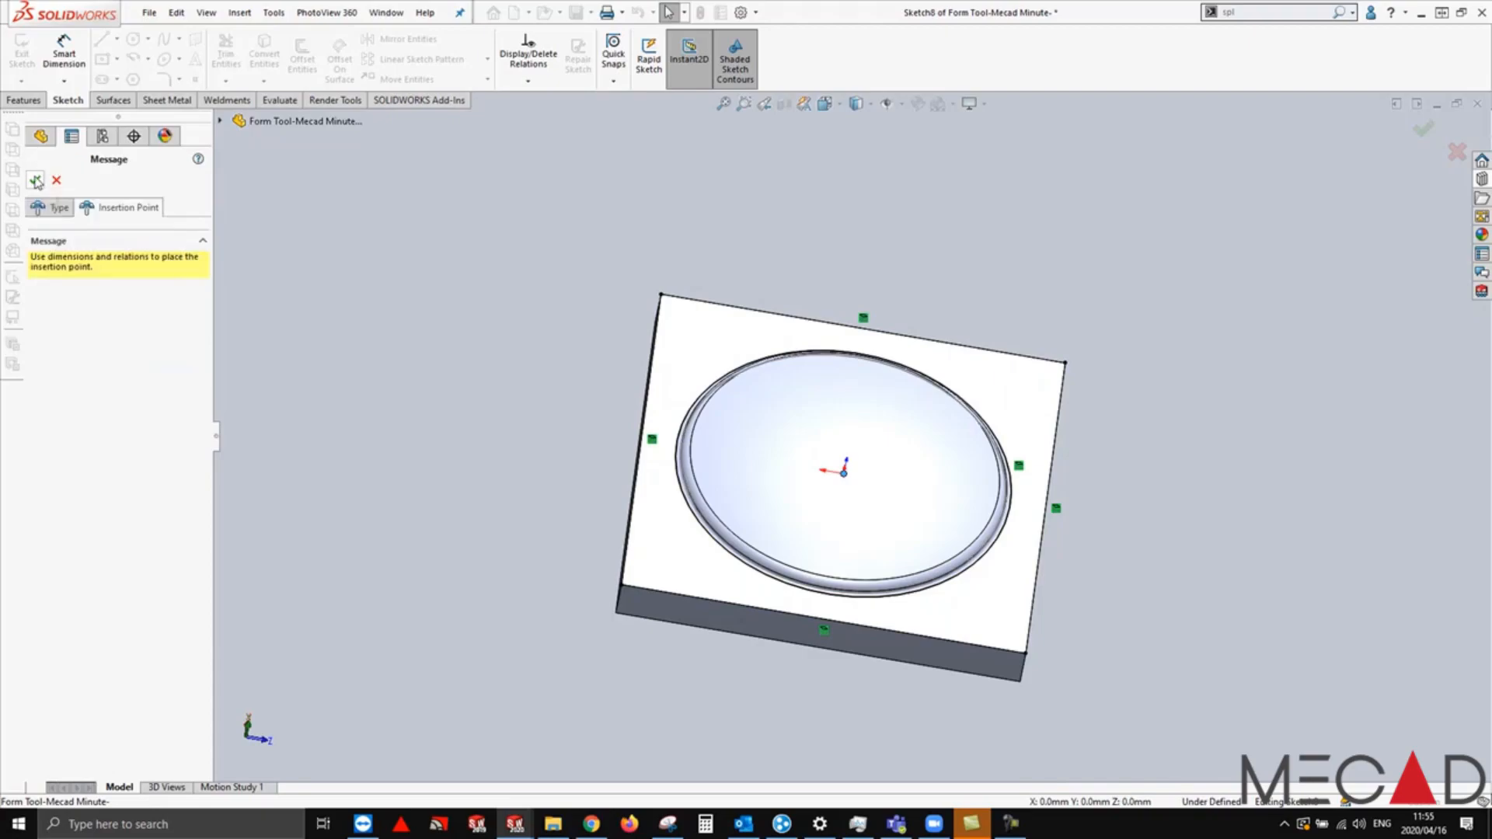
{"action": "left_click", "coordinate": [35, 182]}
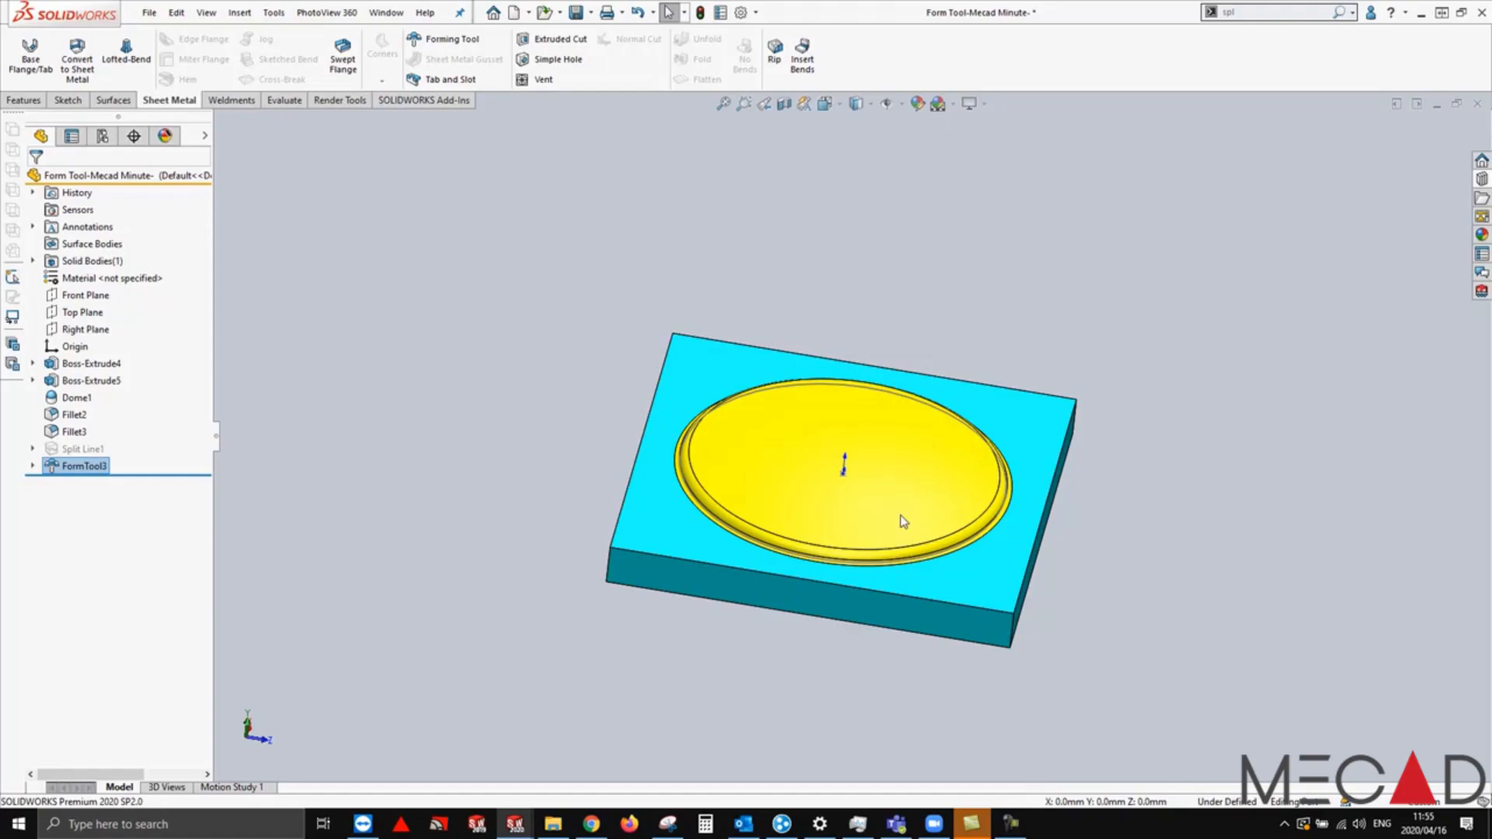
{"action": "left_click", "coordinate": [702, 171]}
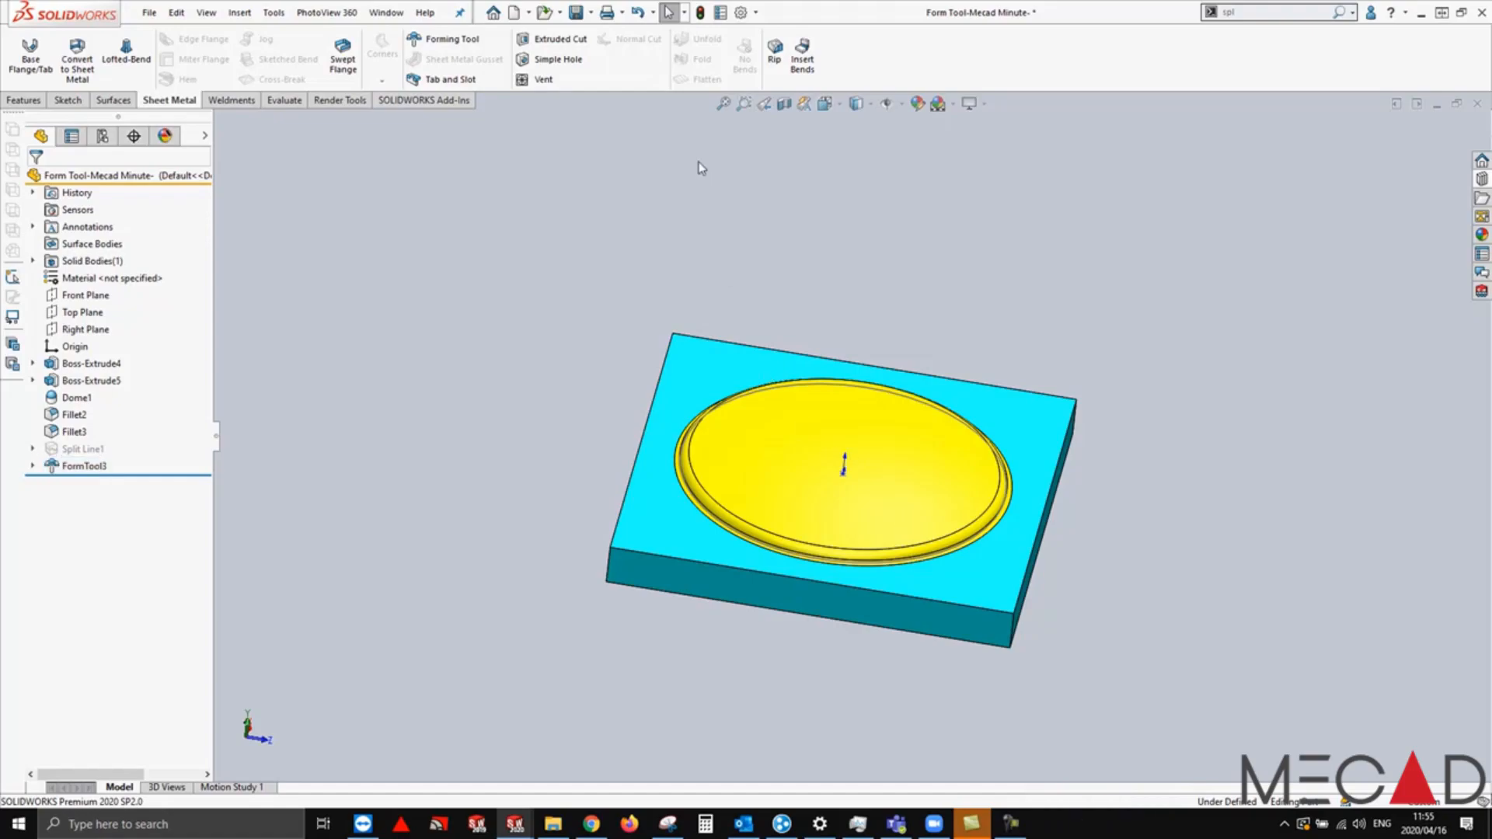
Step: Save the part to the Desktop as Form Tool-Mecad Minute- in the Lib Feat Part (*.sldlfp) format
{"action": "left_click", "coordinate": [590, 13]}
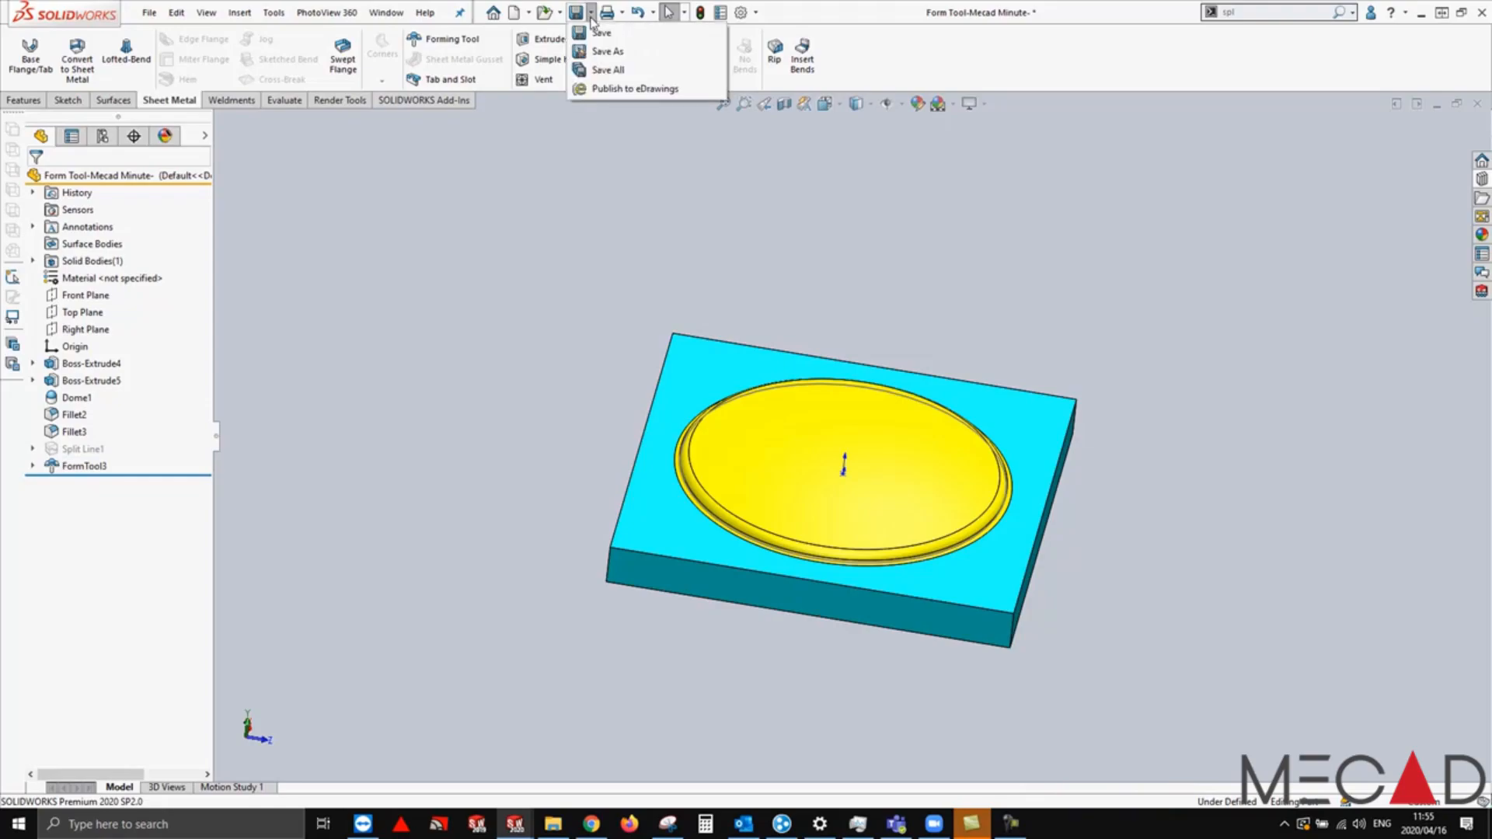
{"action": "left_click", "coordinate": [607, 51]}
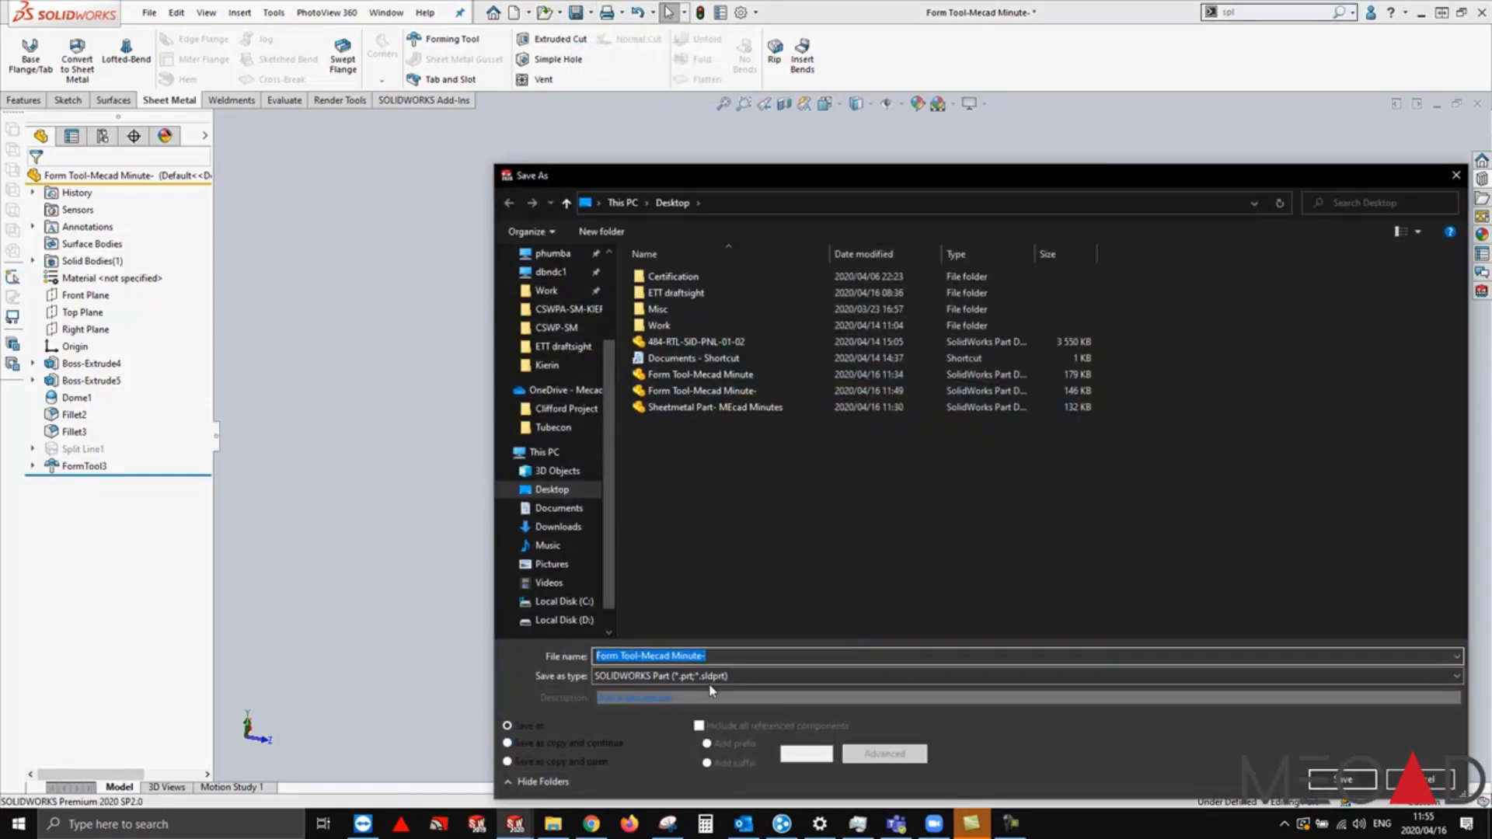
{"action": "left_click", "coordinate": [733, 676]}
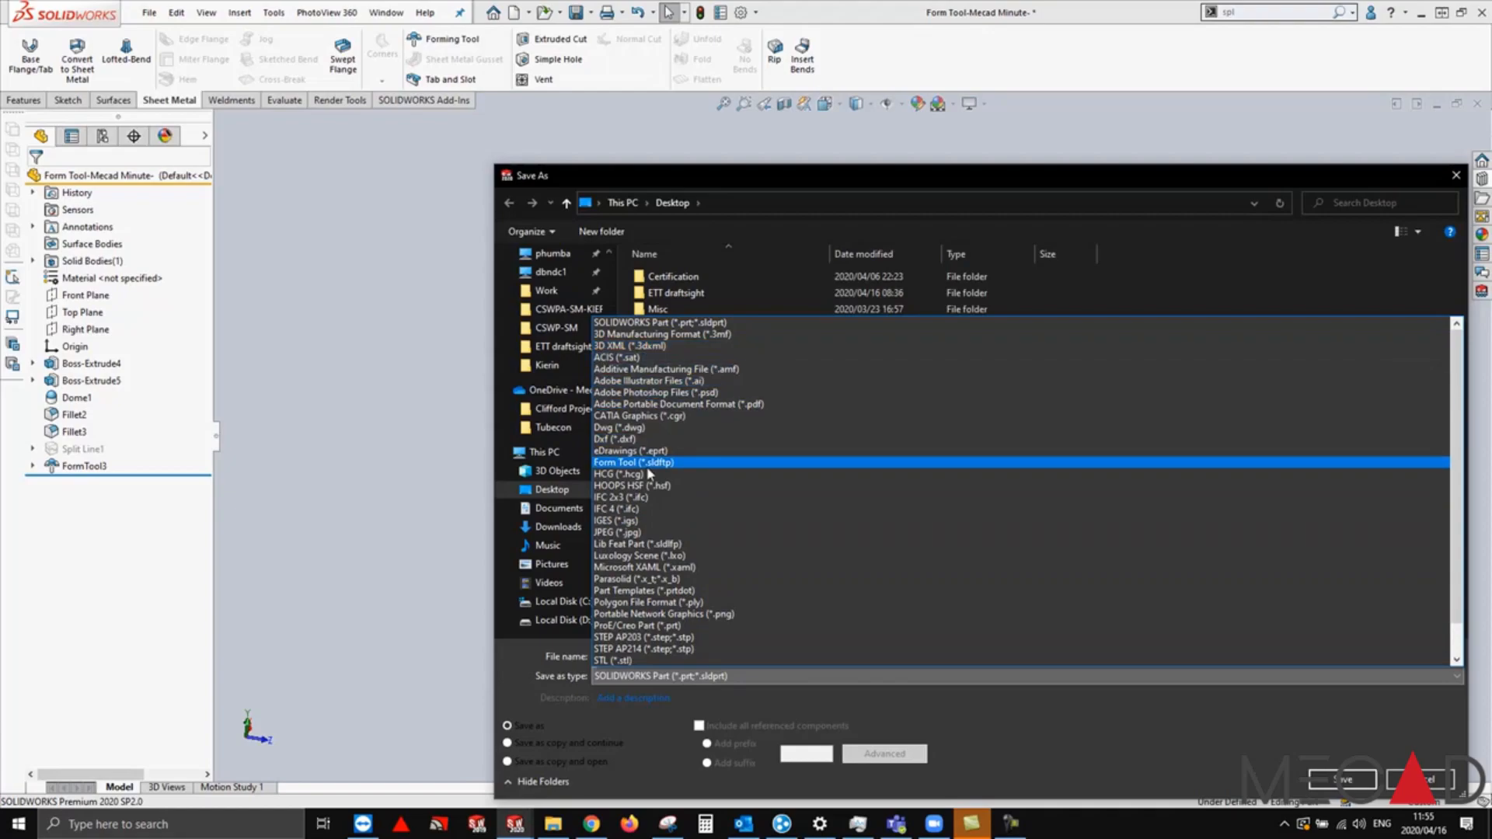
{"action": "left_click", "coordinate": [649, 543]}
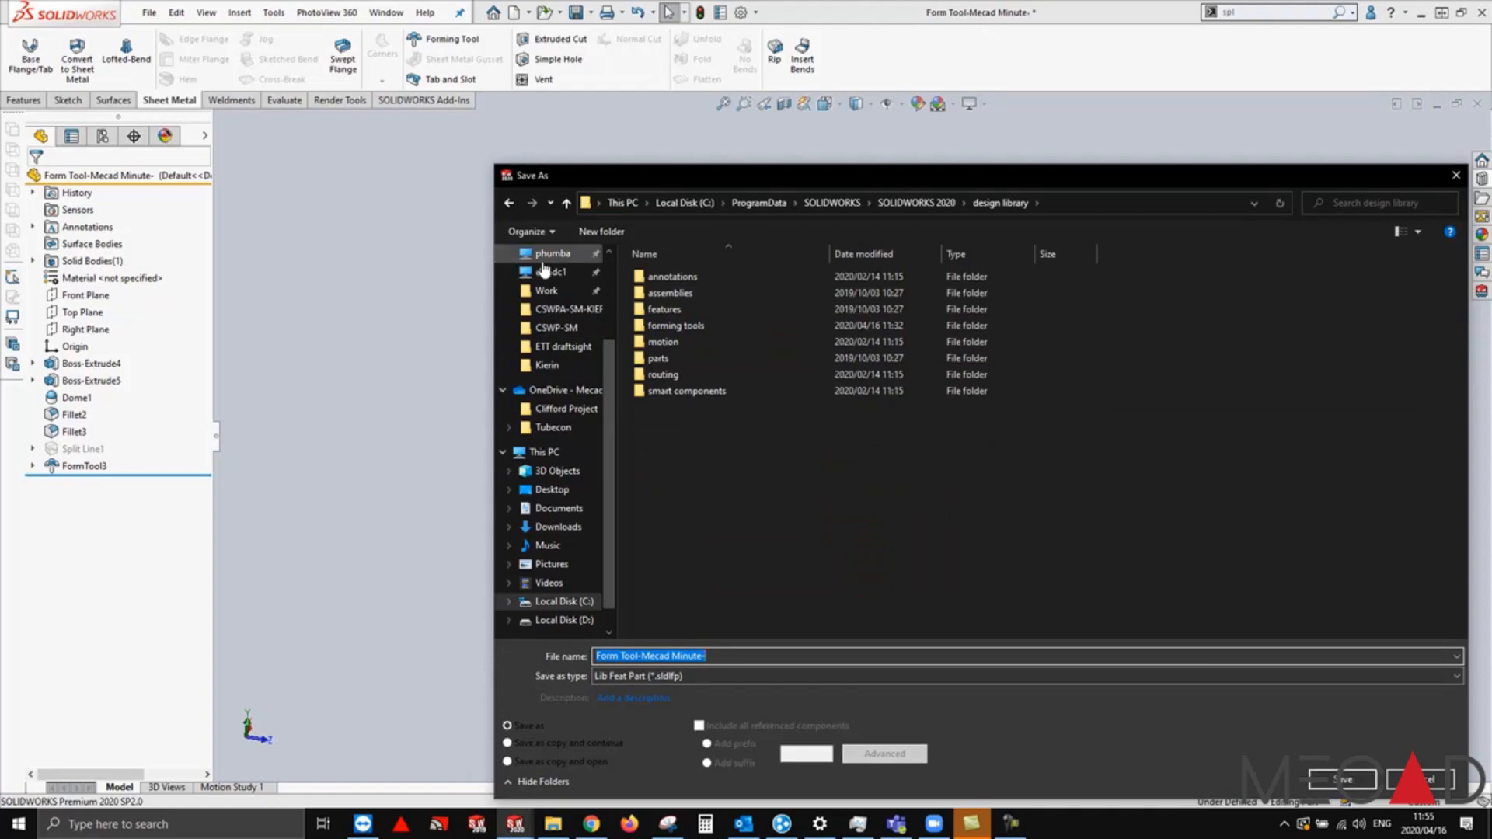
{"action": "scroll", "coordinate": [556, 287], "scroll_direction": "up", "scroll_amount": 2}
{"action": "scroll", "coordinate": [558, 274], "scroll_direction": "up", "scroll_amount": 1}
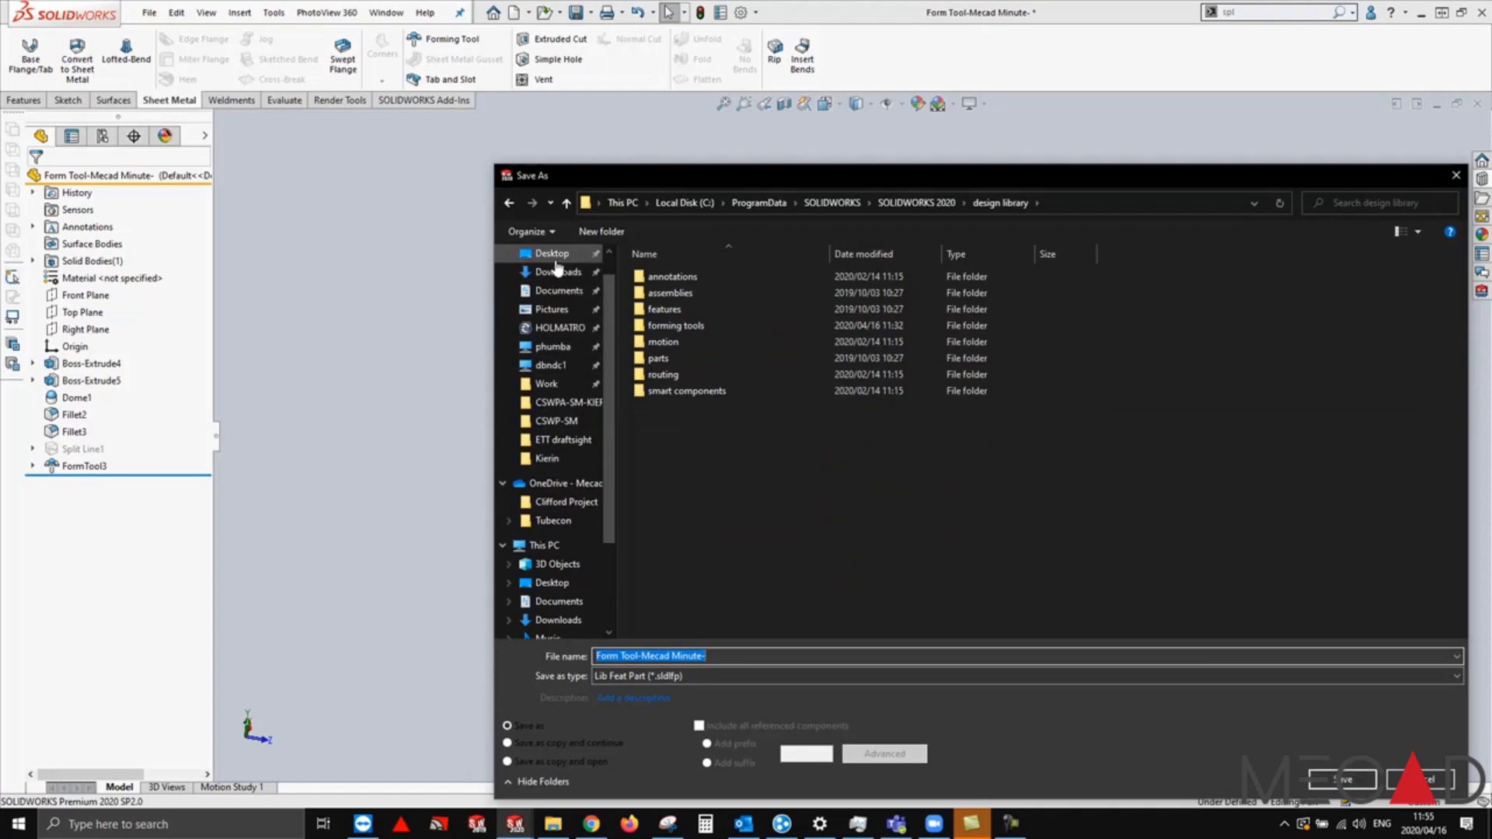
{"action": "left_click", "coordinate": [553, 255]}
{"action": "left_click", "coordinate": [1342, 779]}
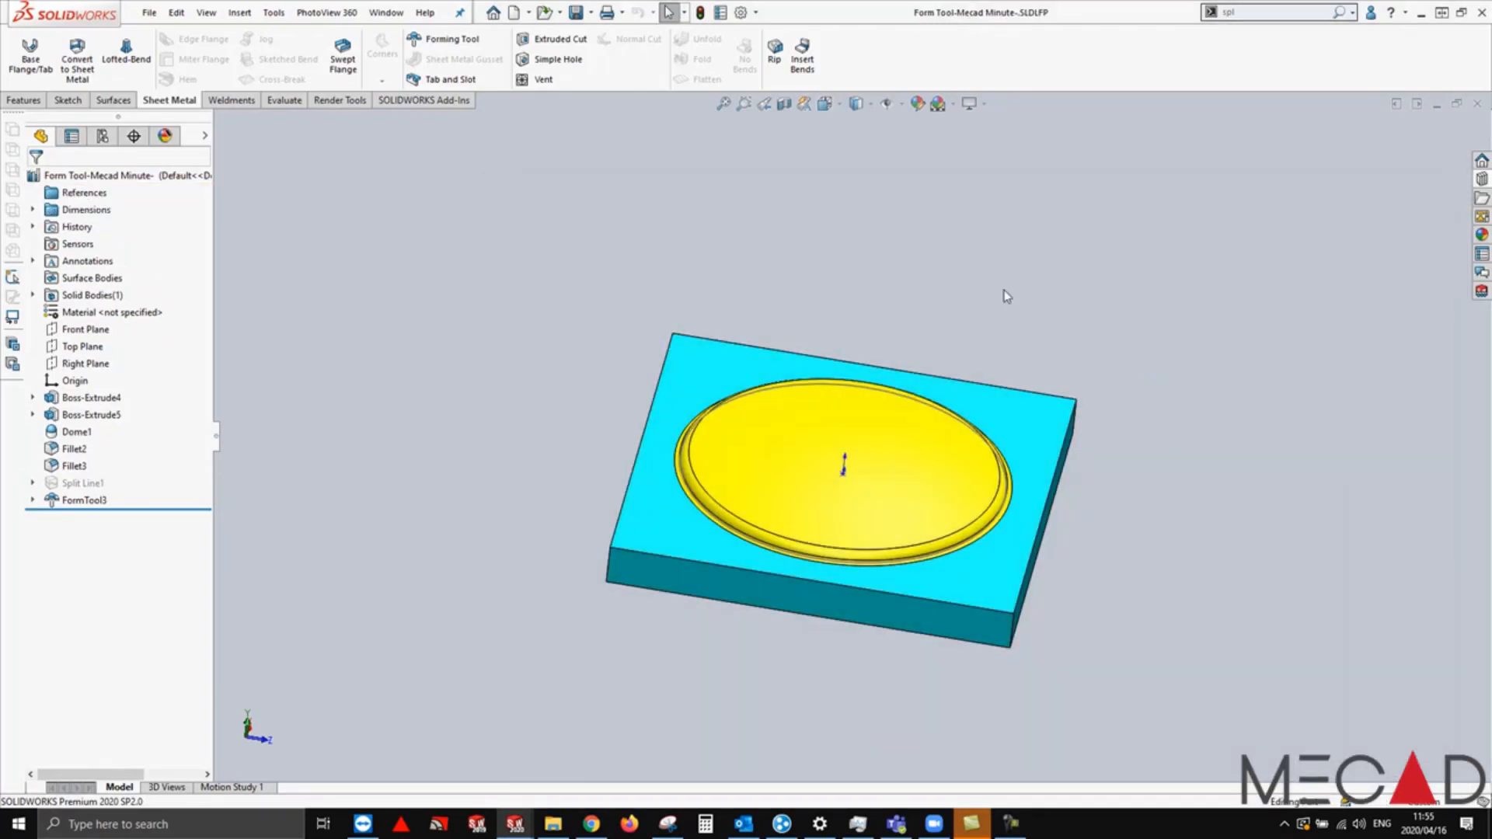
Step: Add the whole form tool part to the Mecad Minute folder under the design library's forming tools, with file type Part (*.sldprt)
{"action": "middle_click_drag", "start_coordinate": [1024, 220], "coordinate": [1012, 268]}
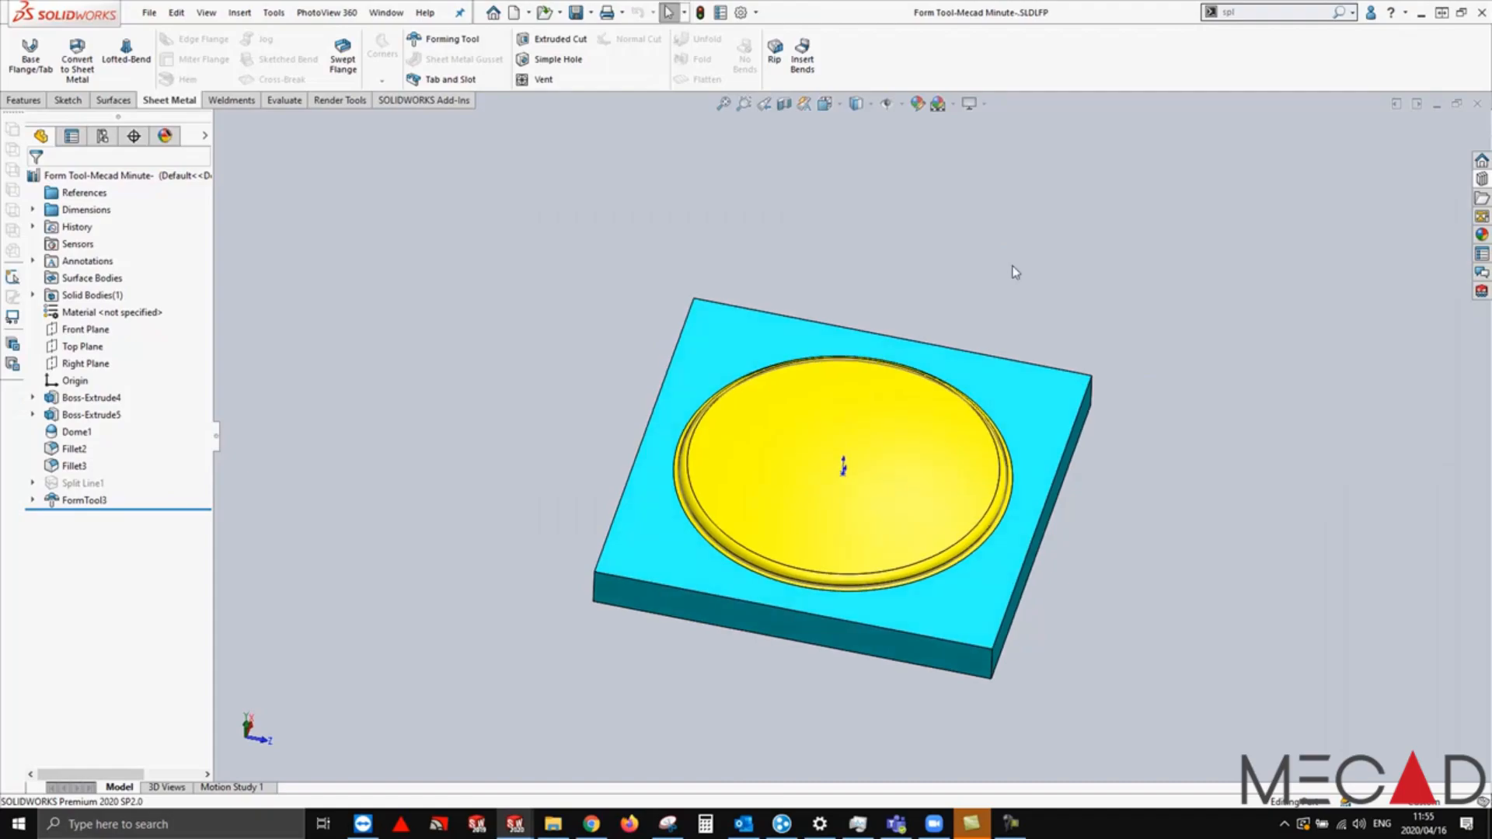
{"action": "left_click", "coordinate": [1480, 181]}
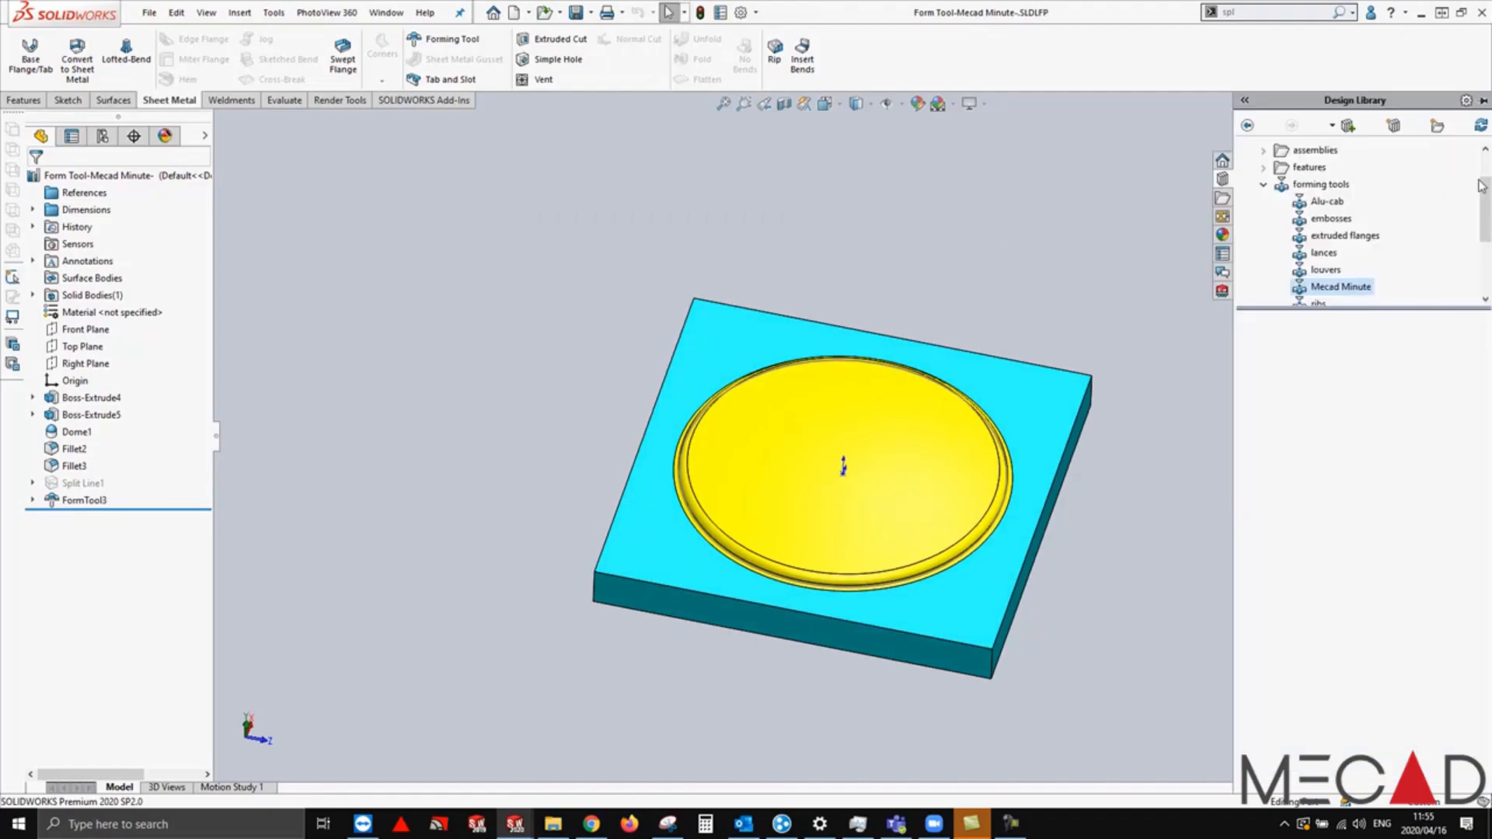
{"action": "left_click", "coordinate": [1348, 126]}
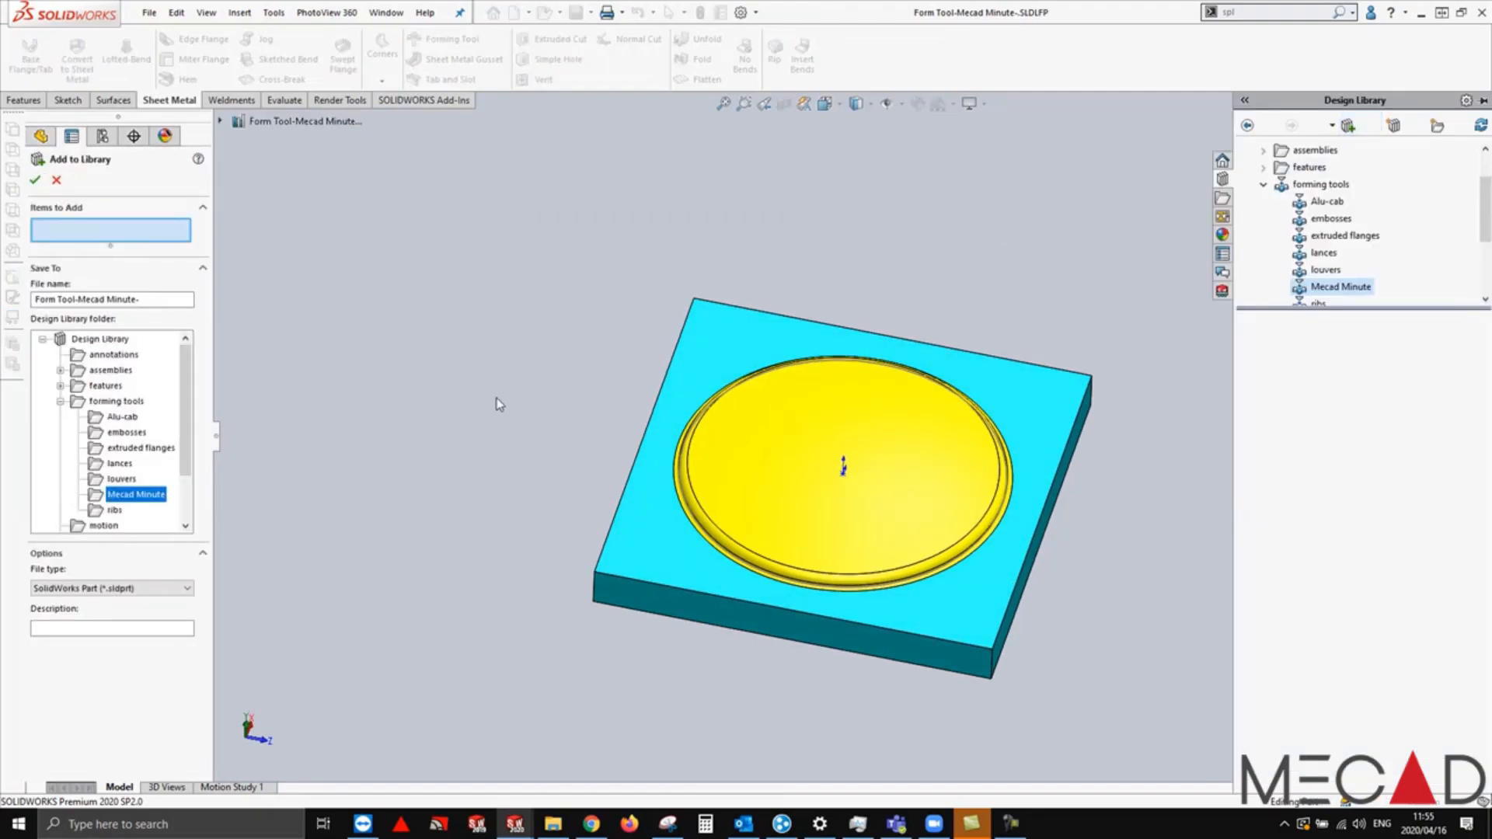
{"action": "left_click", "coordinate": [256, 121]}
{"action": "left_click", "coordinate": [175, 602]}
{"action": "left_click", "coordinate": [175, 603]}
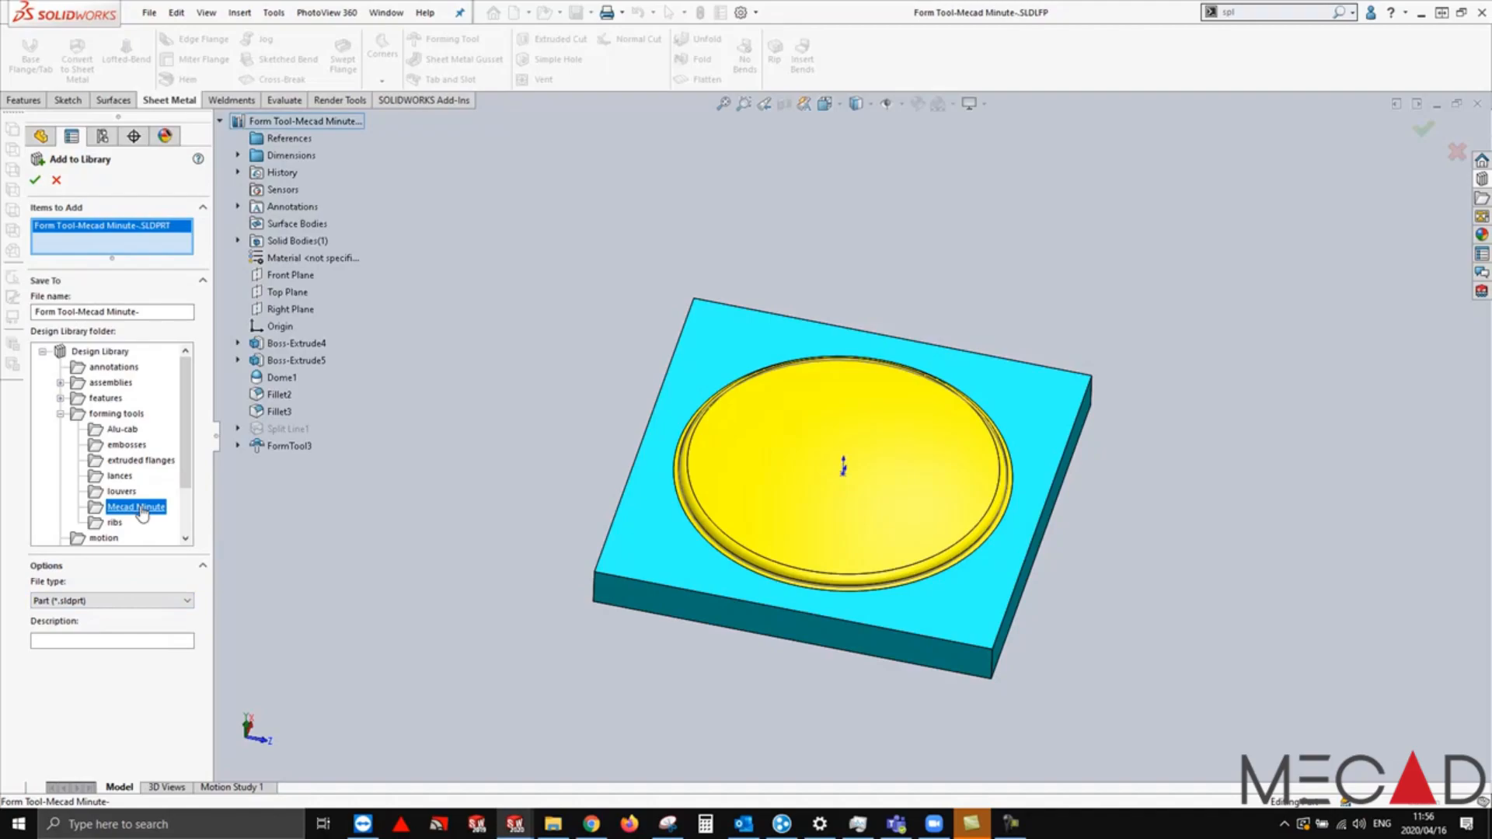
{"action": "left_click", "coordinate": [35, 180]}
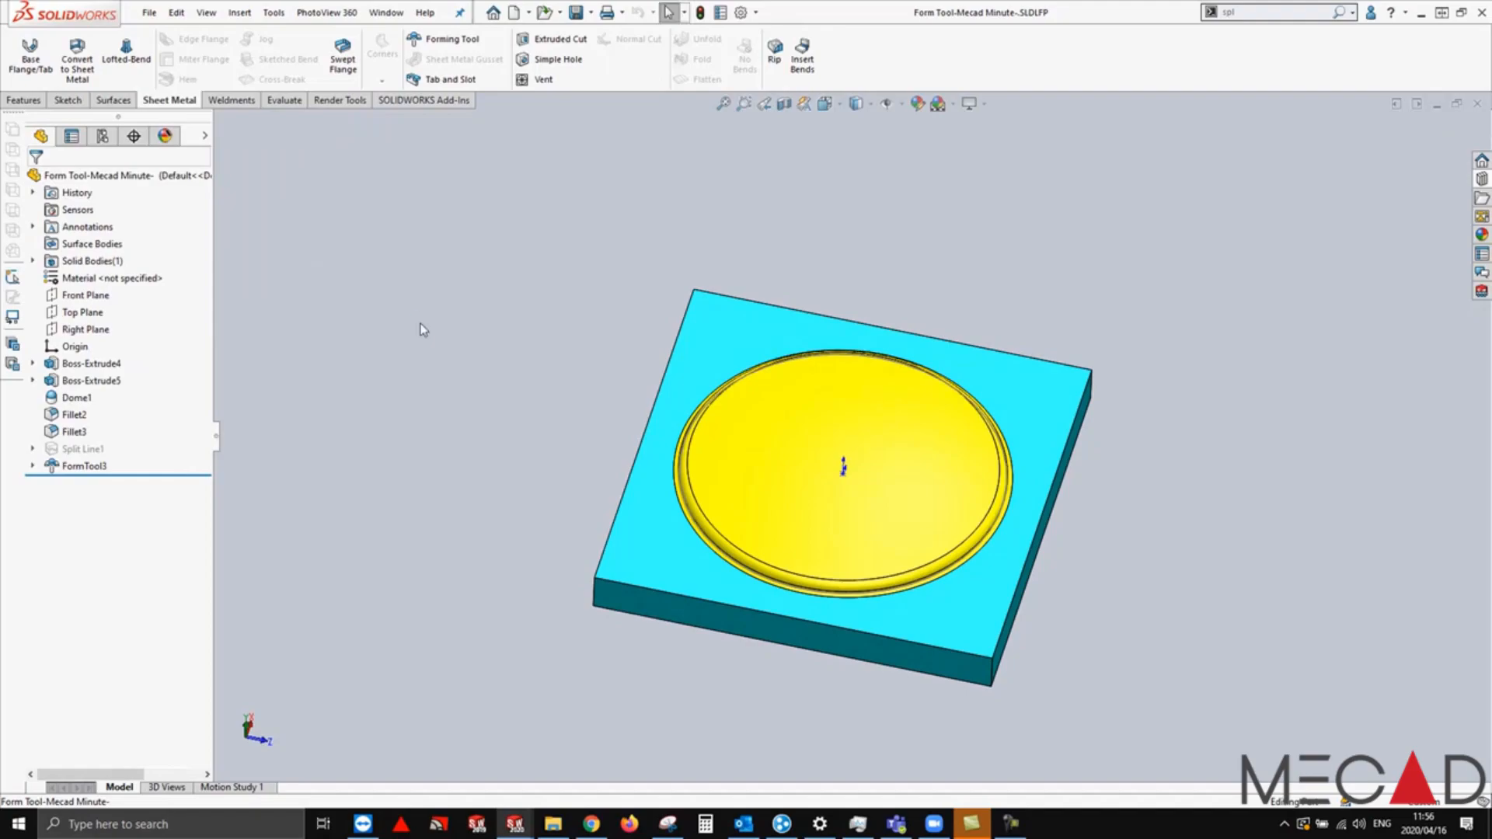
Step: Switch to the open Sheetmetal Part- MEcad Minutes document
{"action": "key", "text": "ctrl+Tab"}
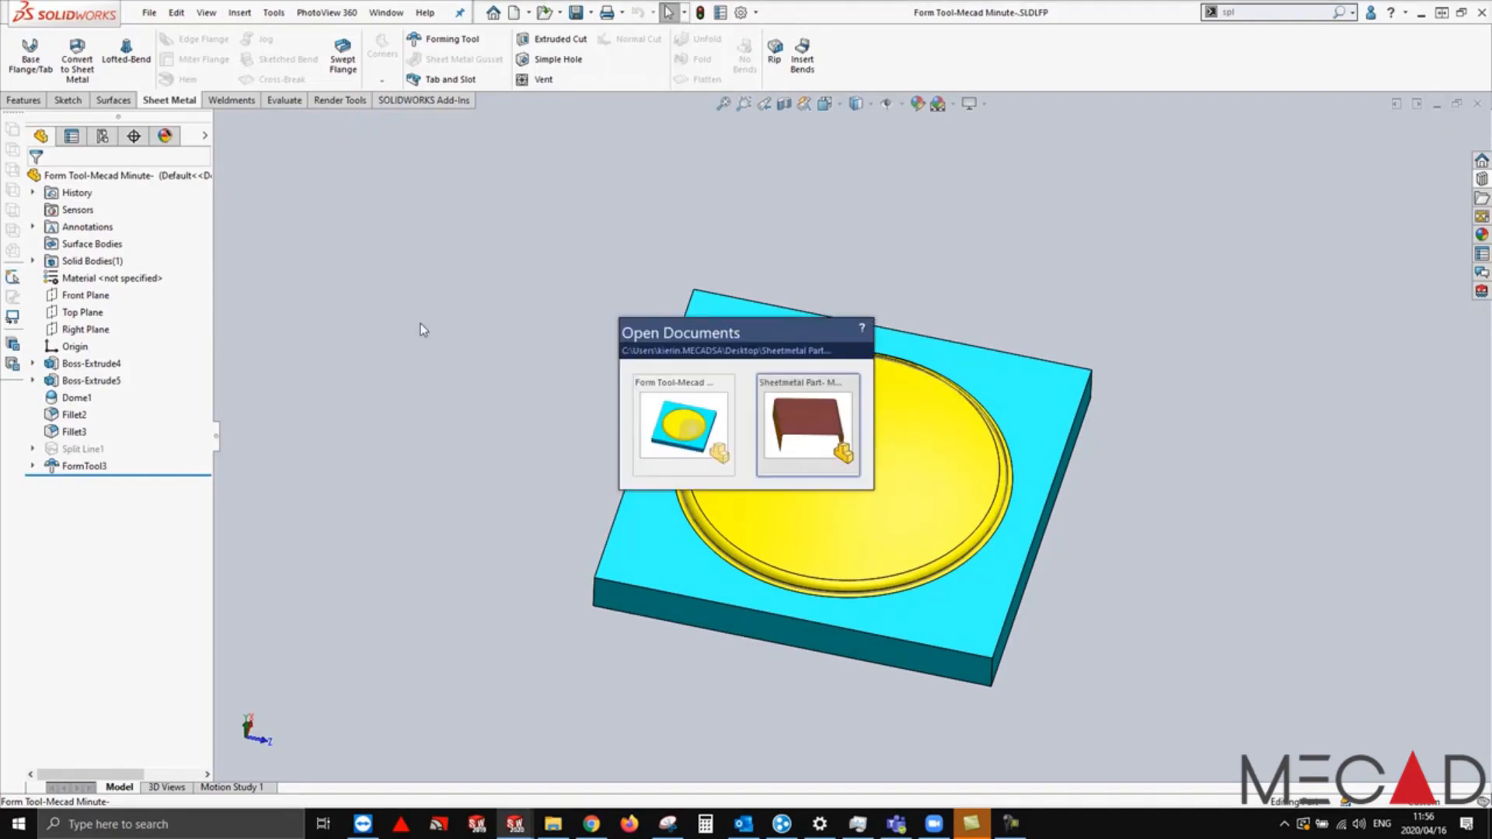
{"action": "middle_click_drag", "start_coordinate": [533, 319], "coordinate": [653, 421]}
{"action": "left_click", "coordinate": [962, 103]}
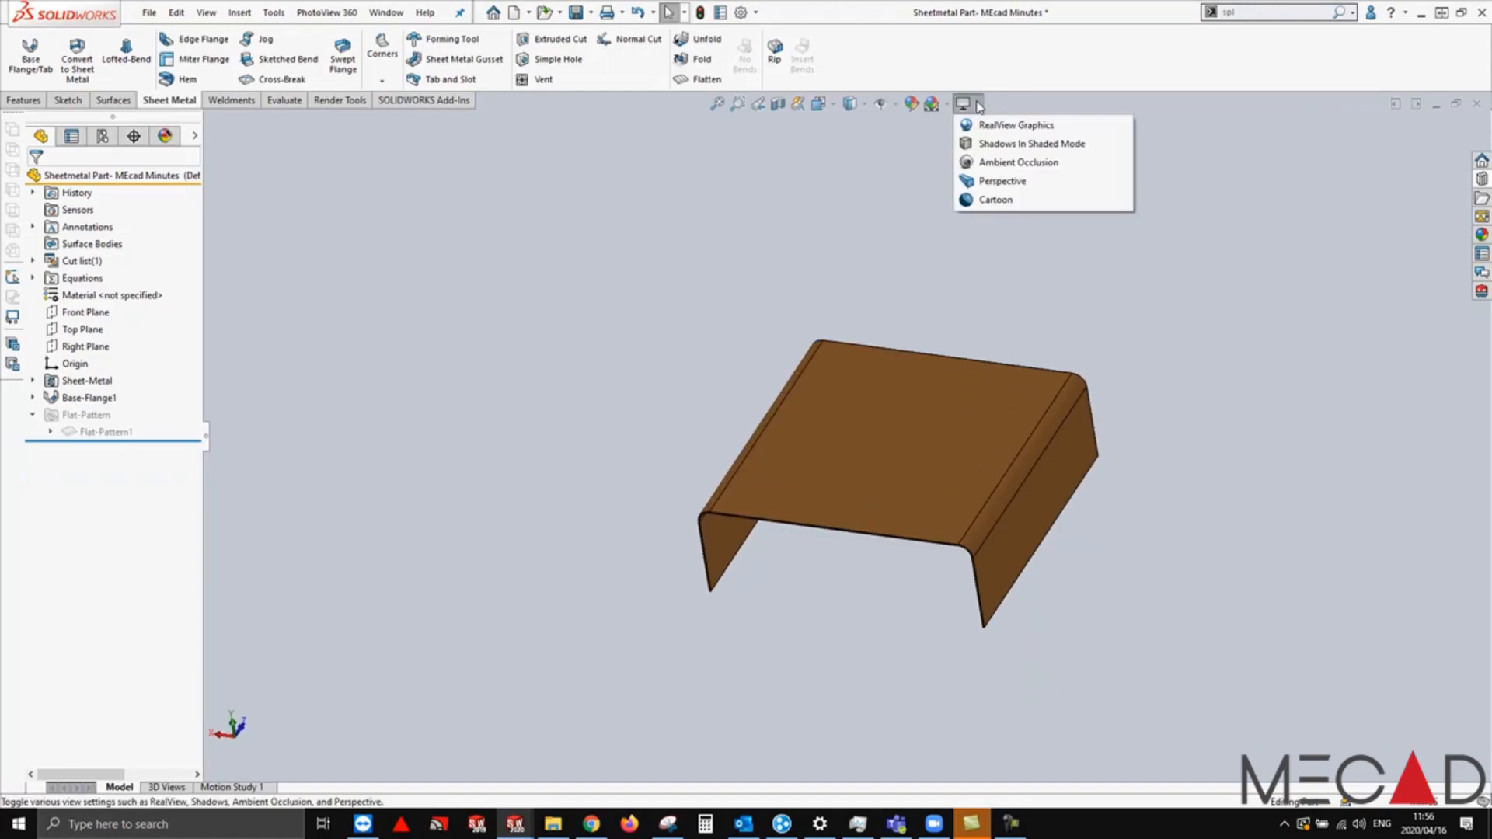
{"action": "left_click", "coordinate": [991, 124]}
{"action": "middle_click_drag", "start_coordinate": [657, 327], "coordinate": [859, 151]}
{"action": "left_click", "coordinate": [962, 103]}
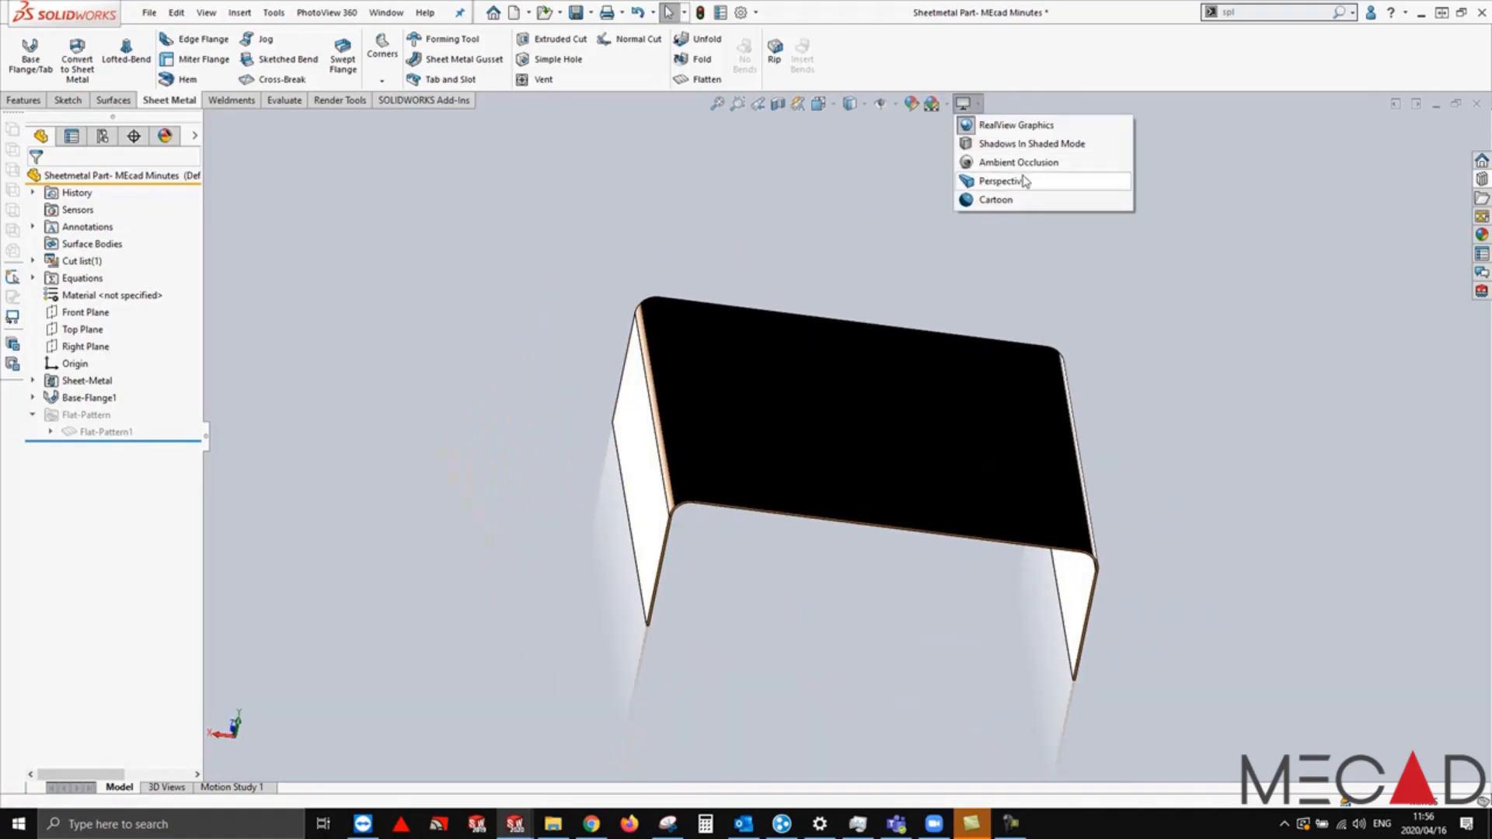
{"action": "left_click", "coordinate": [1014, 125]}
Step: Place the Form Tool-Mecad Minute- tool from the design library's Mecad Minute folder onto the sheet metal part's flat top face
{"action": "middle_click_drag", "start_coordinate": [875, 206], "coordinate": [977, 370]}
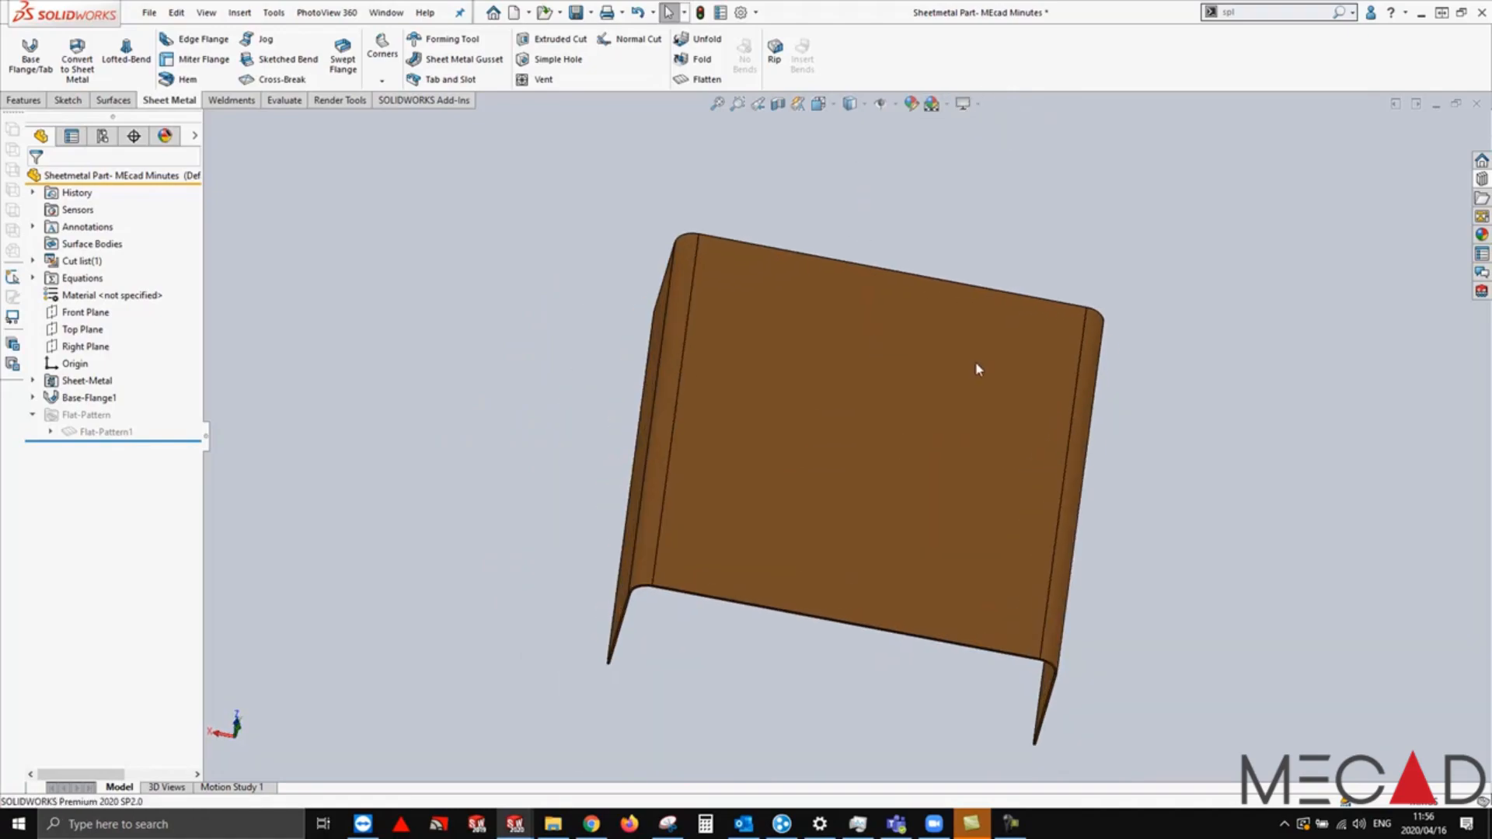
{"action": "right_click", "coordinate": [957, 406]}
{"action": "left_click", "coordinate": [1066, 386]}
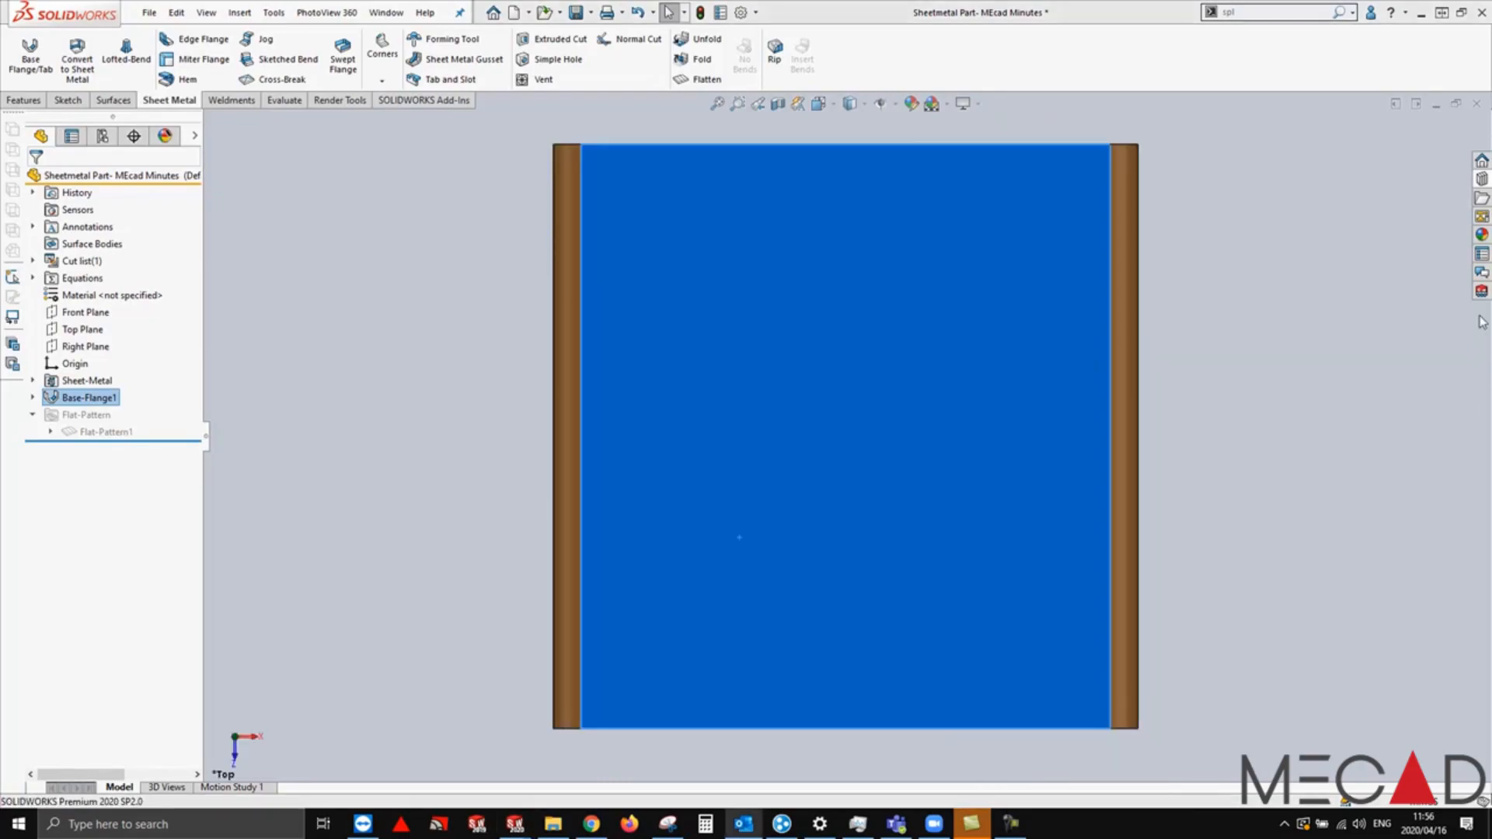
{"action": "left_click", "coordinate": [1354, 223]}
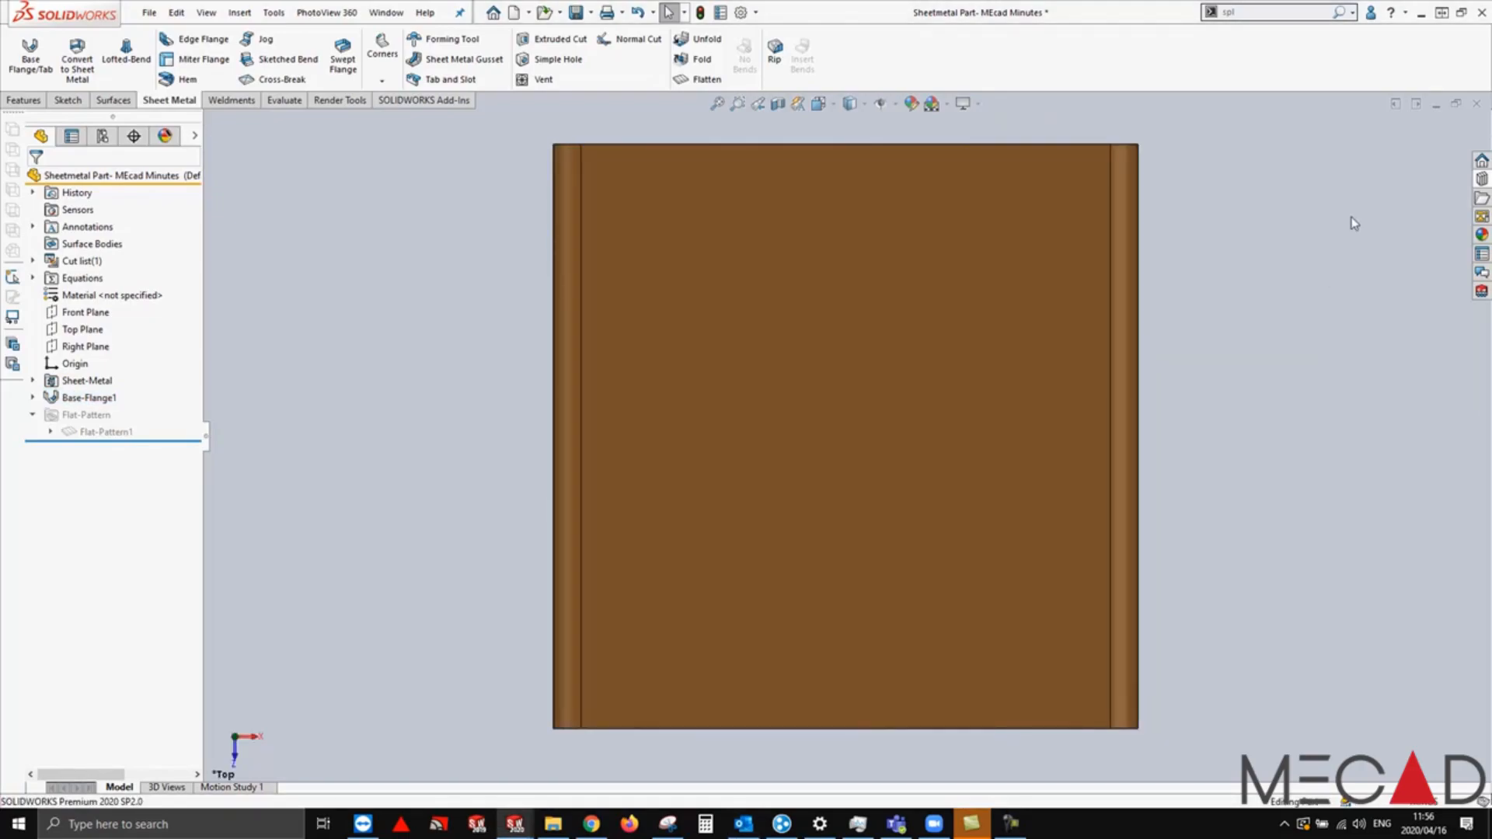
{"action": "left_click", "coordinate": [1481, 180]}
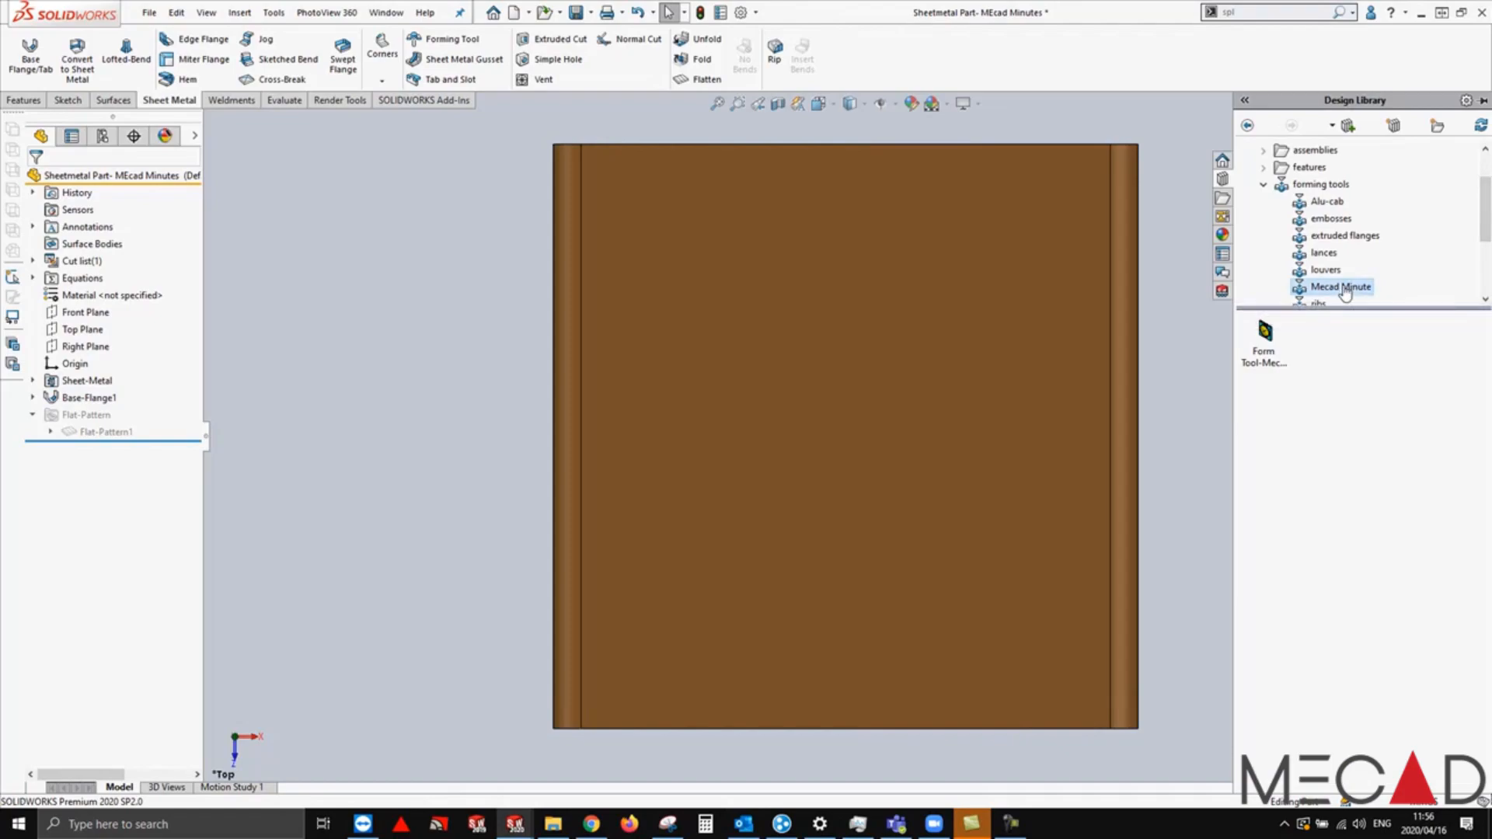
{"action": "left_click", "coordinate": [1265, 338]}
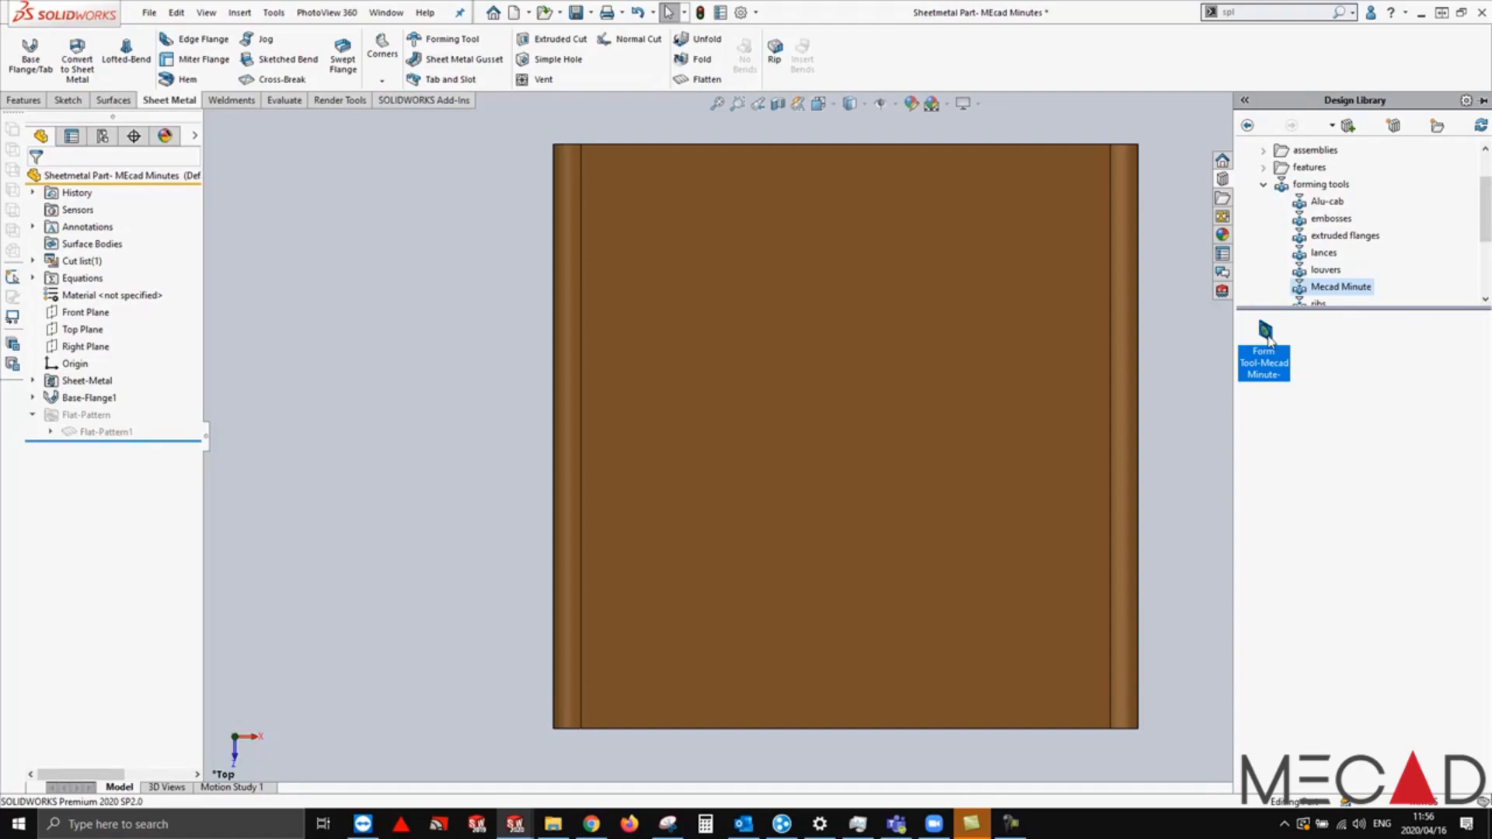
{"action": "left_click_drag", "start_coordinate": [1266, 336], "coordinate": [859, 444]}
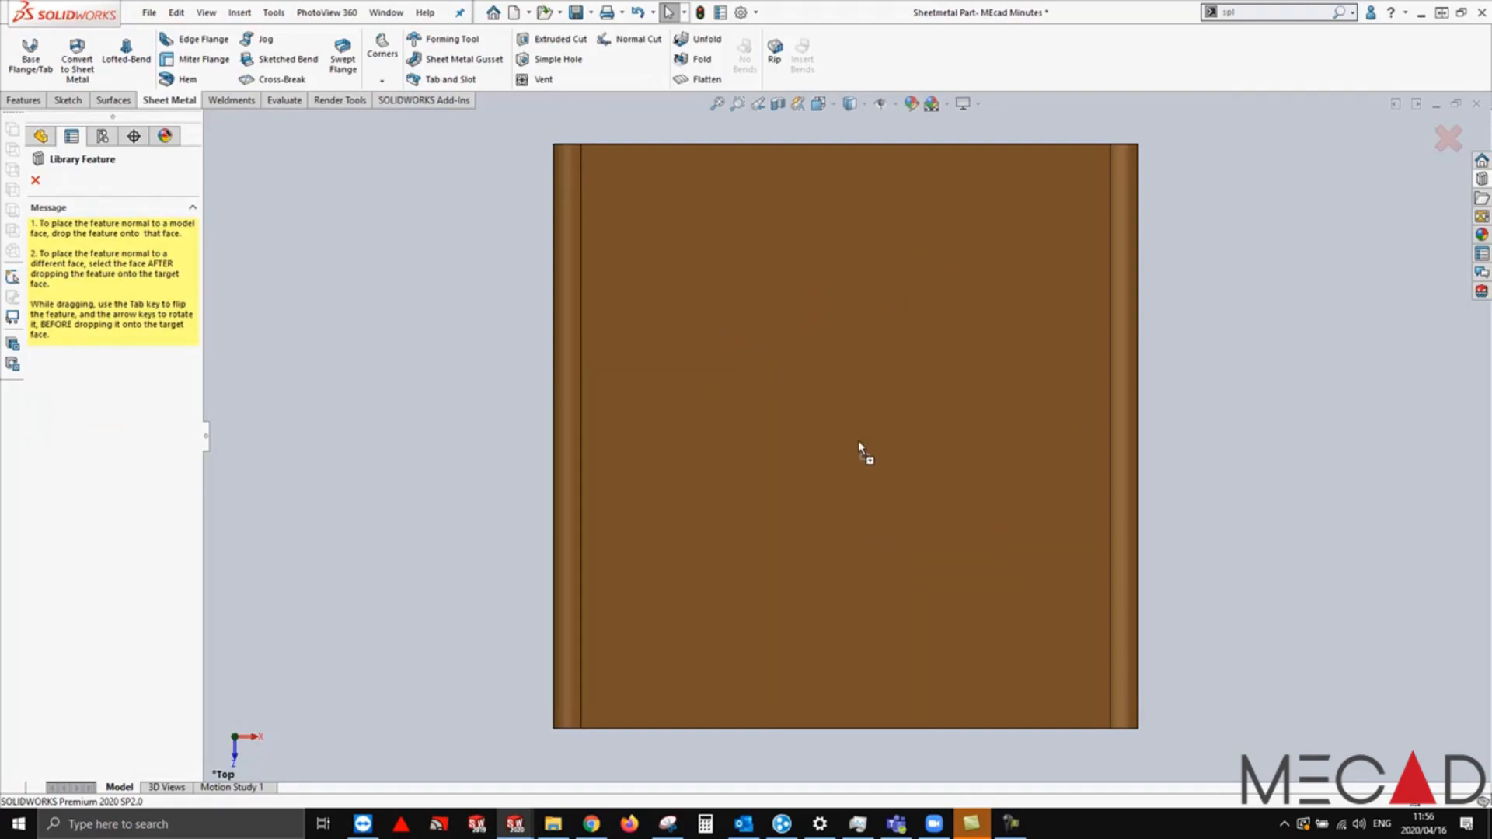
Step: Try the Flip Tool option on the form tool and return it to its original direction
{"action": "middle_click_drag", "start_coordinate": [939, 510], "coordinate": [916, 430]}
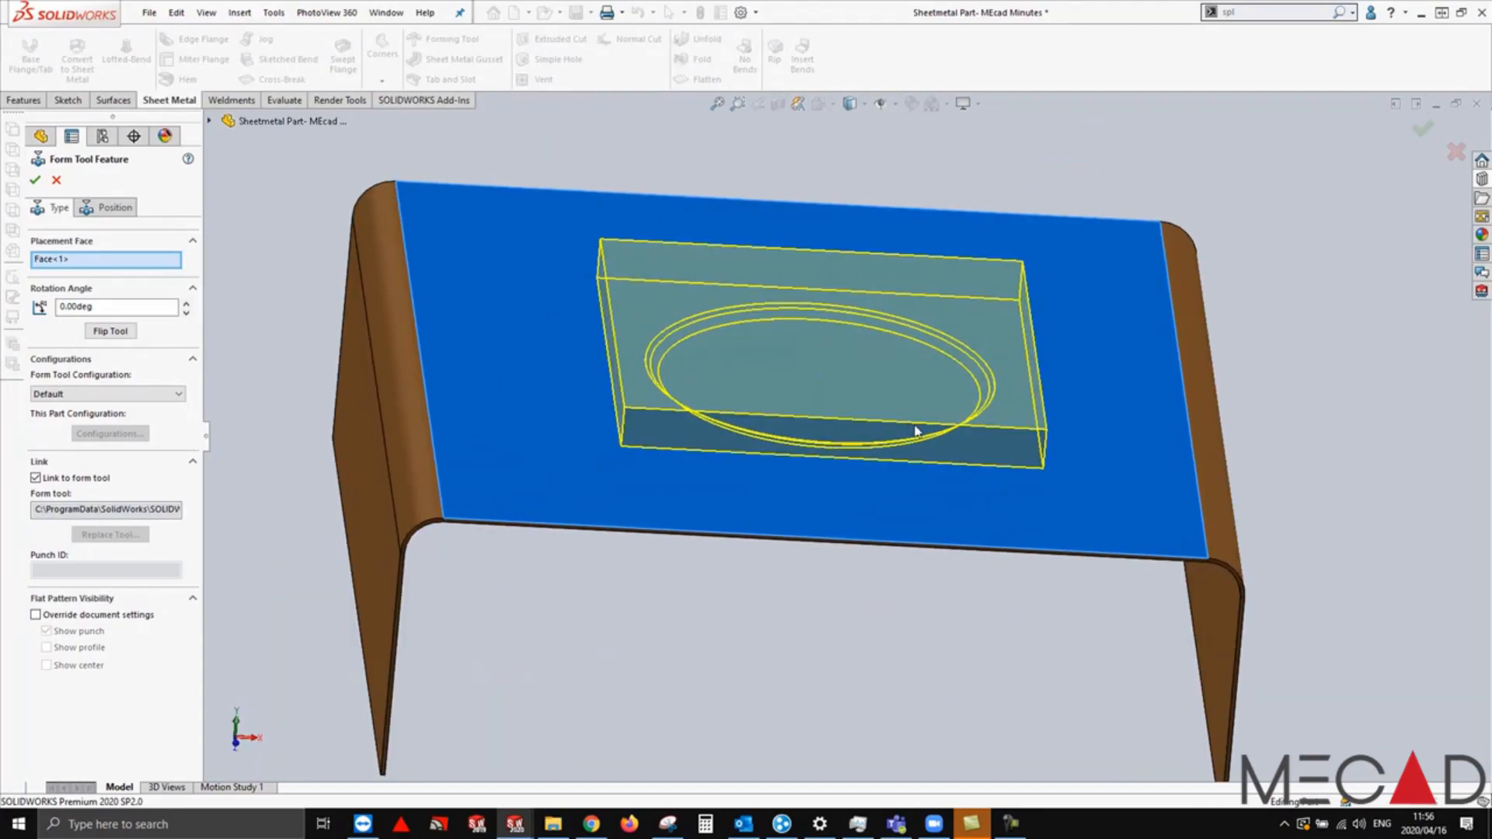
{"action": "left_click", "coordinate": [110, 331]}
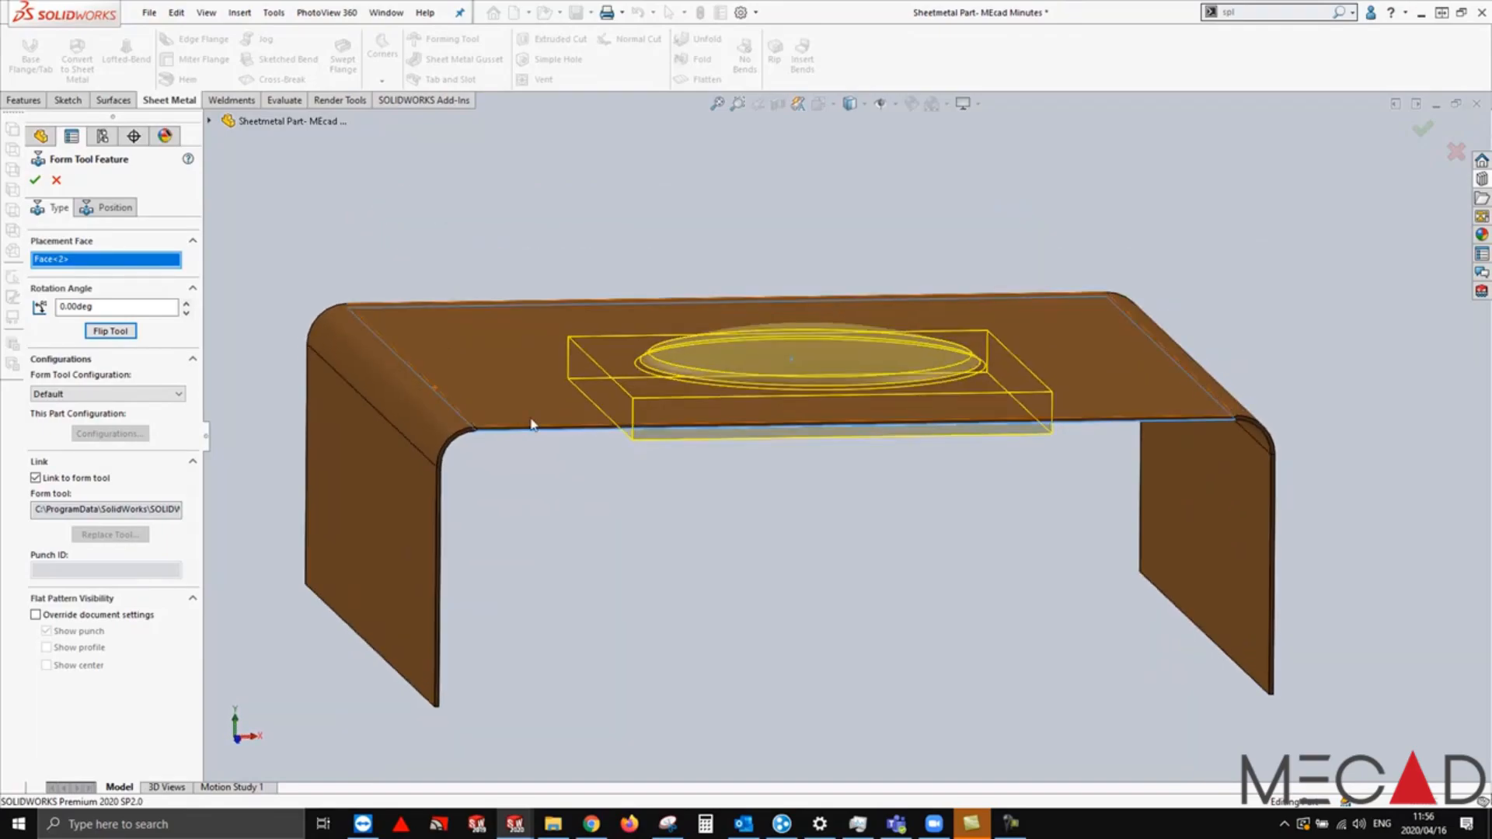
{"action": "left_click", "coordinate": [111, 333]}
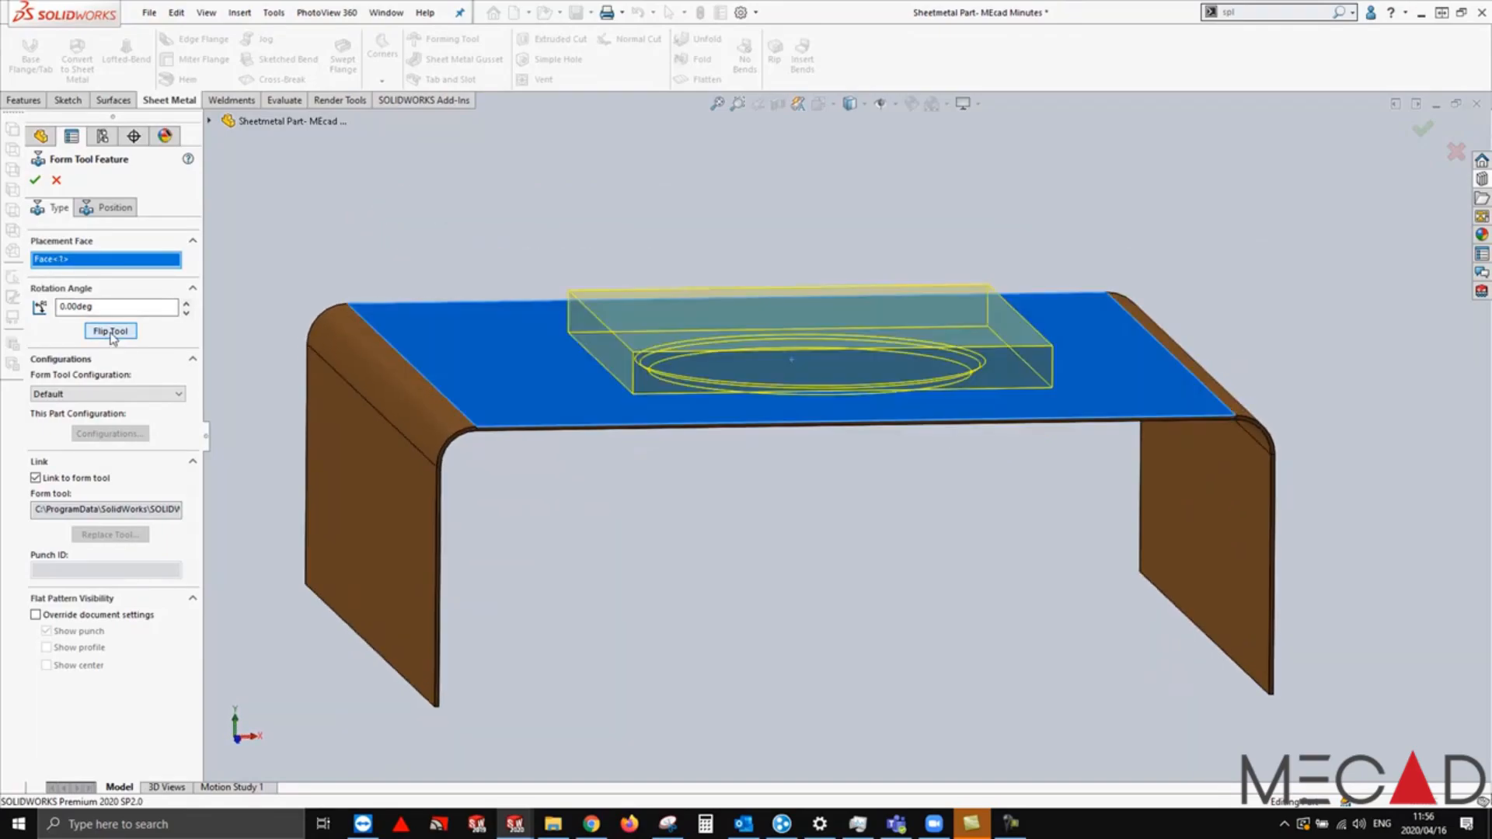
{"action": "left_click", "coordinate": [129, 334]}
{"action": "left_click", "coordinate": [129, 335]}
{"action": "middle_click_drag", "start_coordinate": [427, 219], "coordinate": [461, 310]}
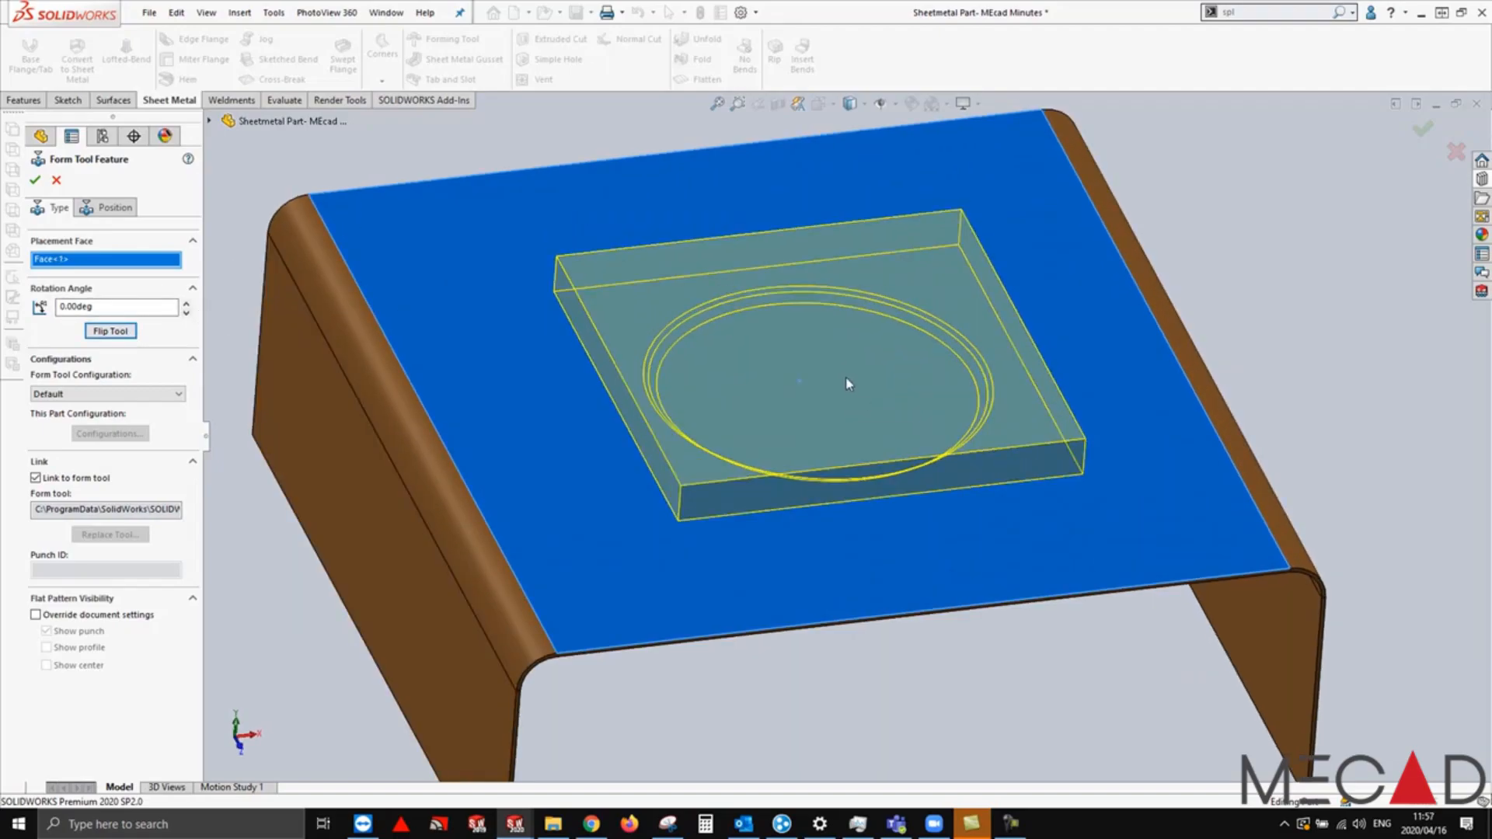
Step: Dimension the tool's centre point to the top face's rear edge and set the distance to 150 mm
{"action": "left_click_drag", "start_coordinate": [103, 306], "coordinate": [66, 307]}
{"action": "left_click", "coordinate": [115, 210]}
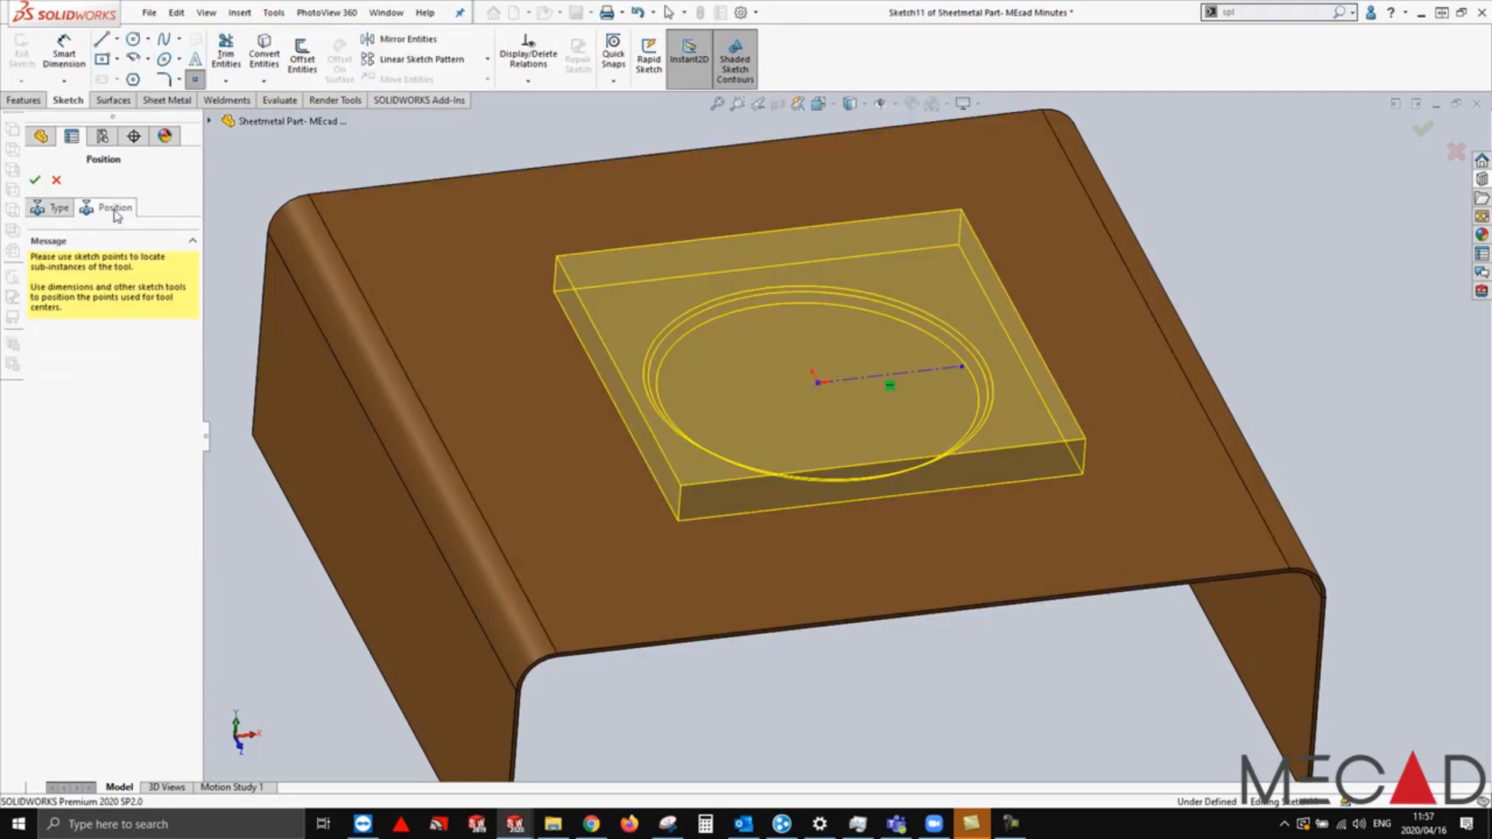
{"action": "mouse_move", "coordinate": [454, 257]}
{"action": "middle_mouse_down"}
{"action": "mouse_move", "coordinate": [692, 393]}
{"action": "mouse_move", "coordinate": [1000, 506]}
{"action": "middle_mouse_up"}
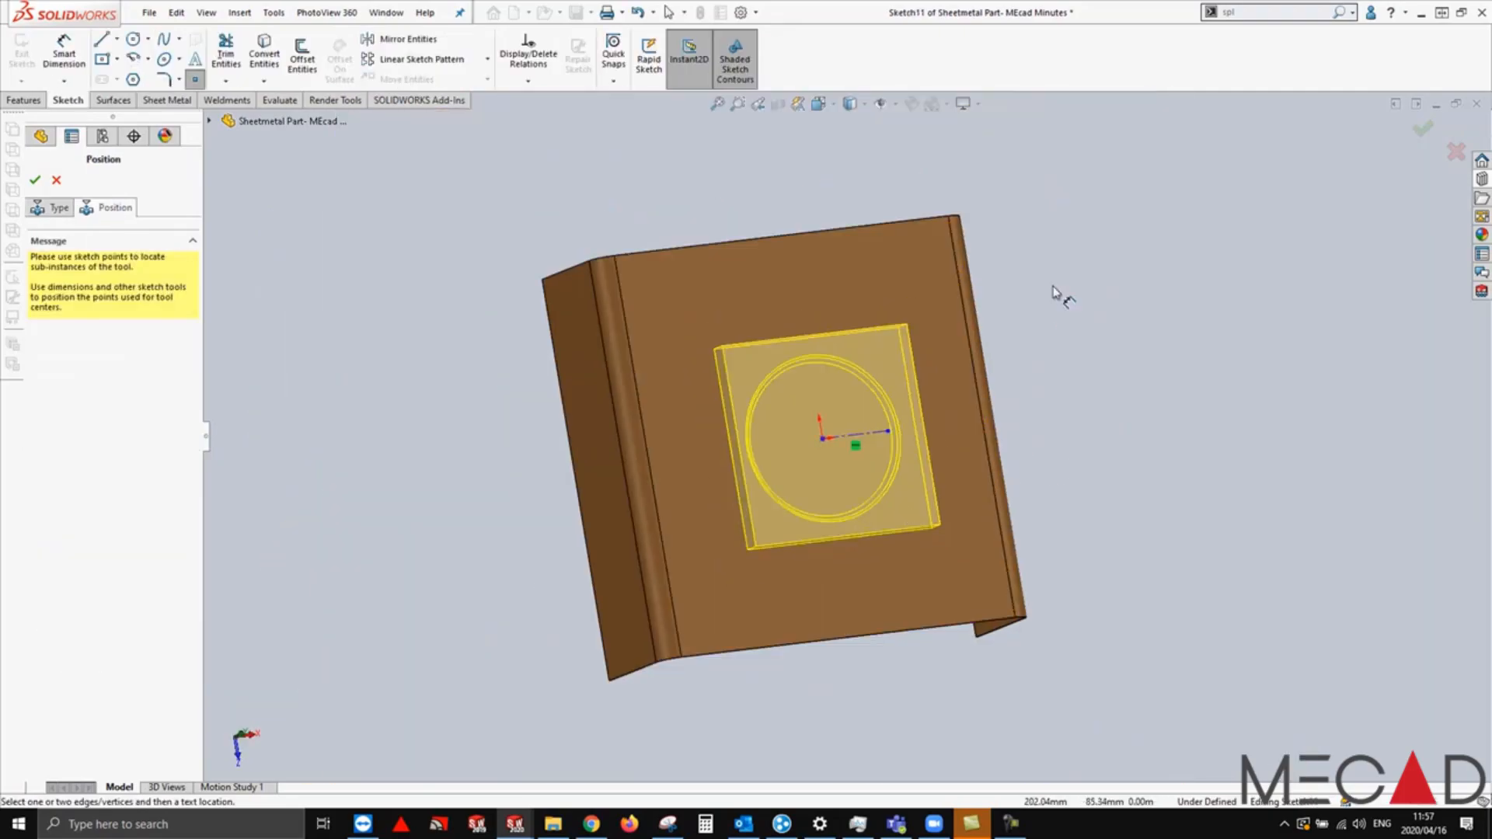
{"action": "left_click", "coordinate": [822, 439]}
{"action": "left_click", "coordinate": [734, 242]}
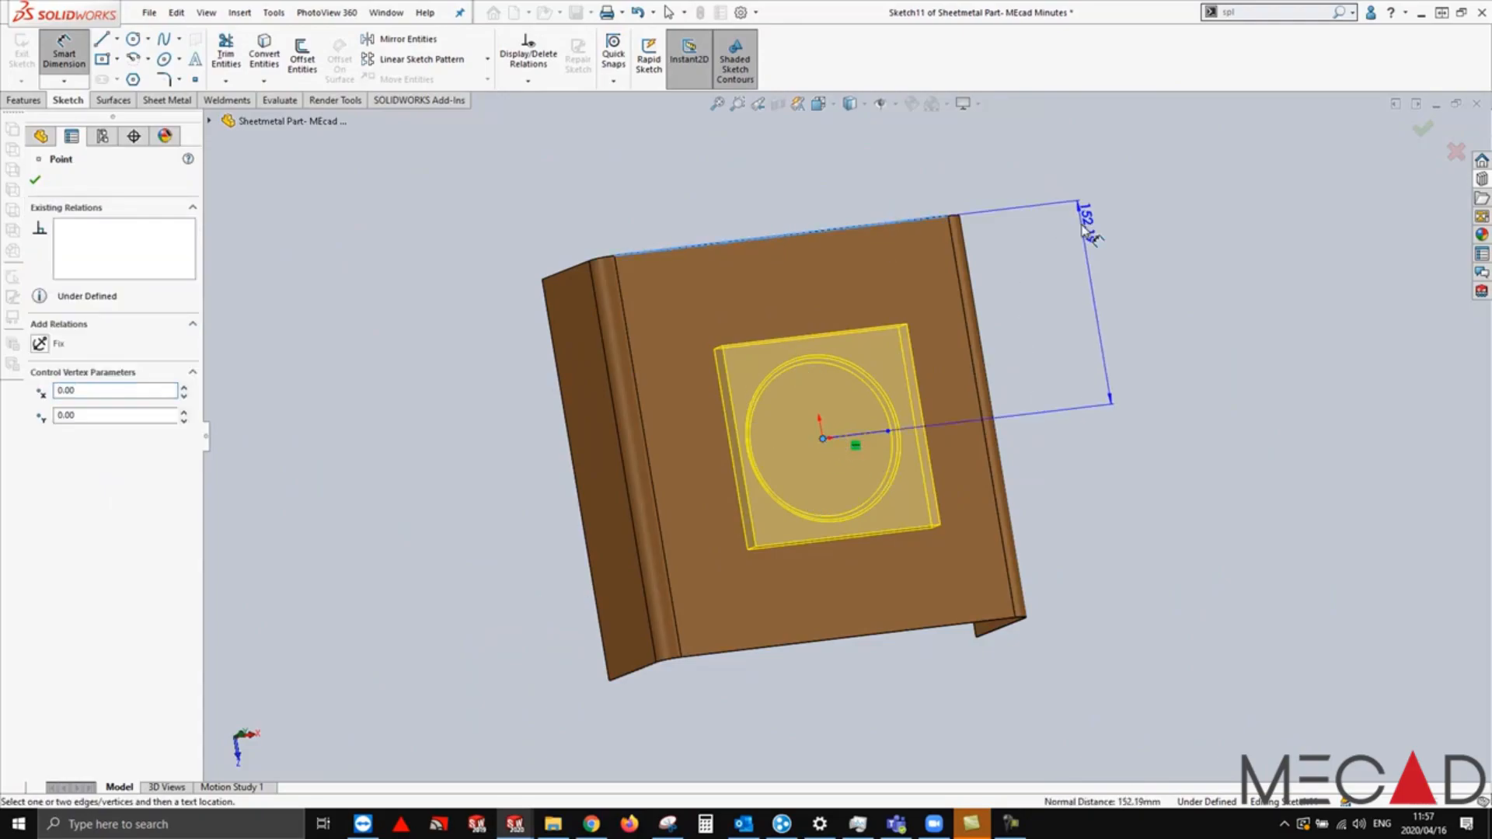
{"action": "left_click", "coordinate": [1085, 229]}
{"action": "key", "text": "Return"}
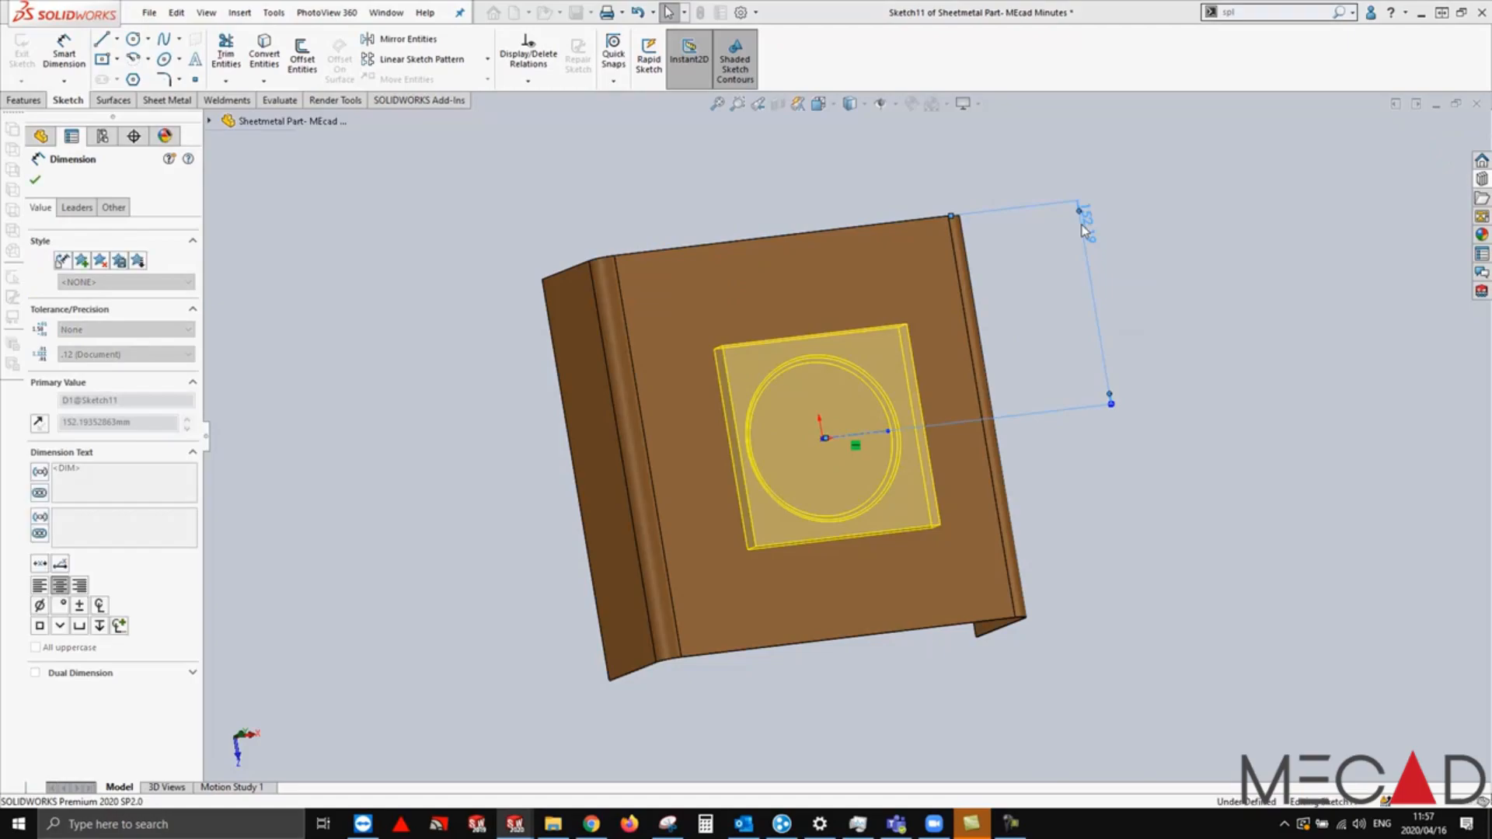
{"action": "left_click", "coordinate": [825, 436]}
{"action": "key", "text": "Escape"}
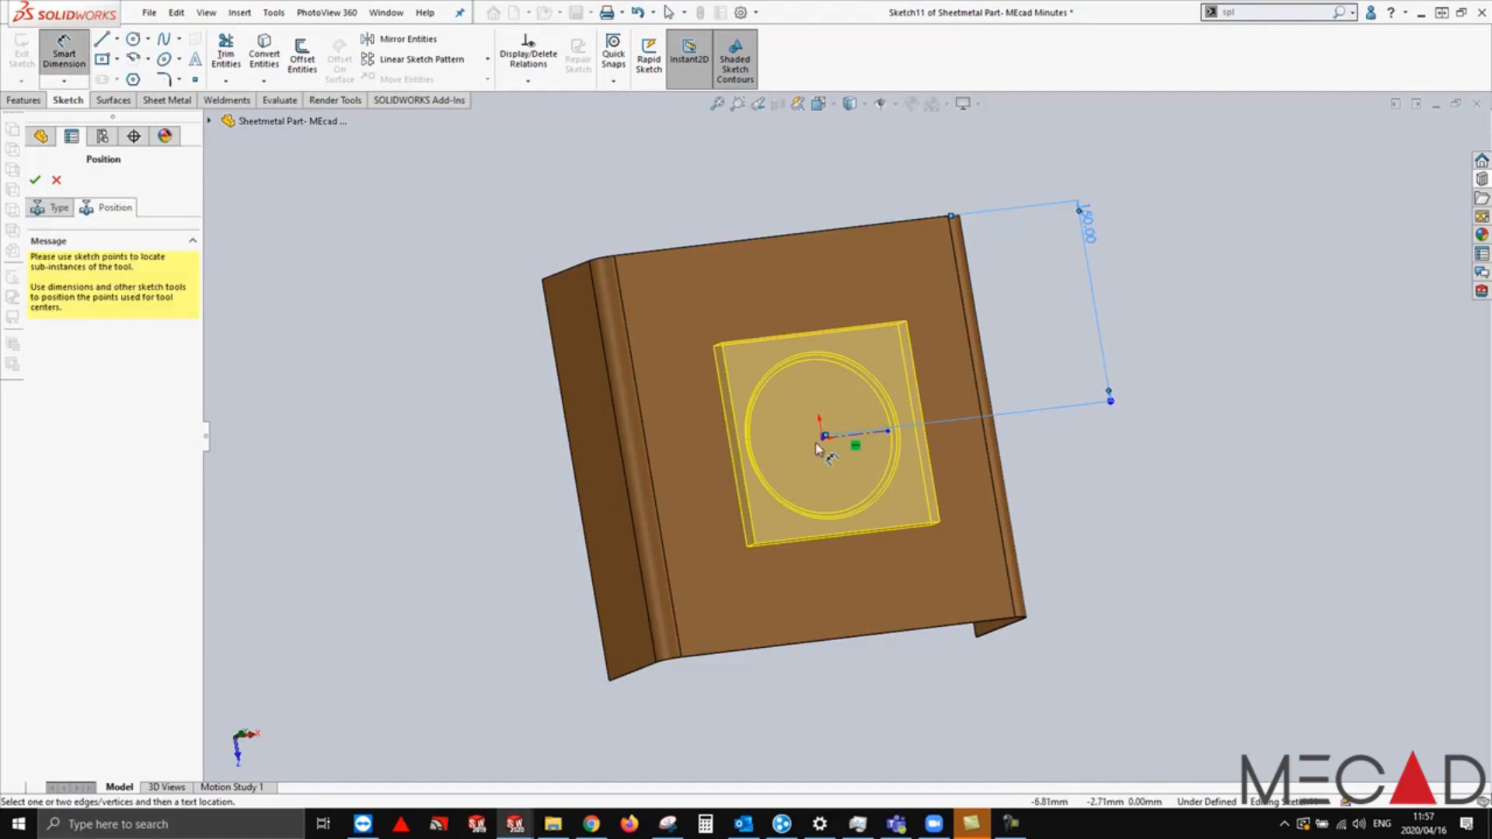
Step: In the top view, dimension the sketch point at the tool's centre 150 mm from the part's right edge and complete the form tool placement
{"action": "left_click", "coordinate": [824, 436]}
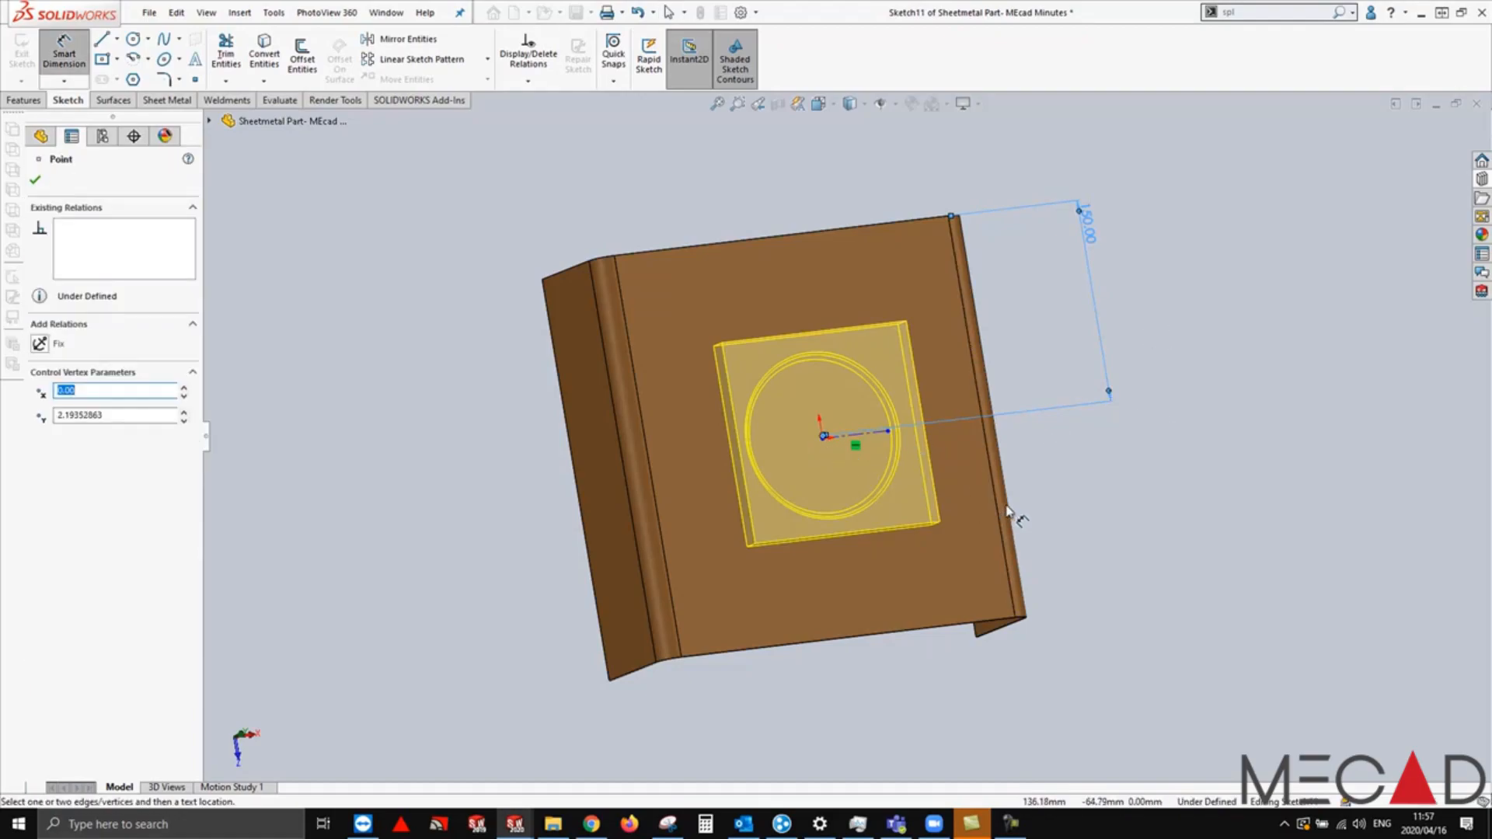
{"action": "key", "text": "space"}
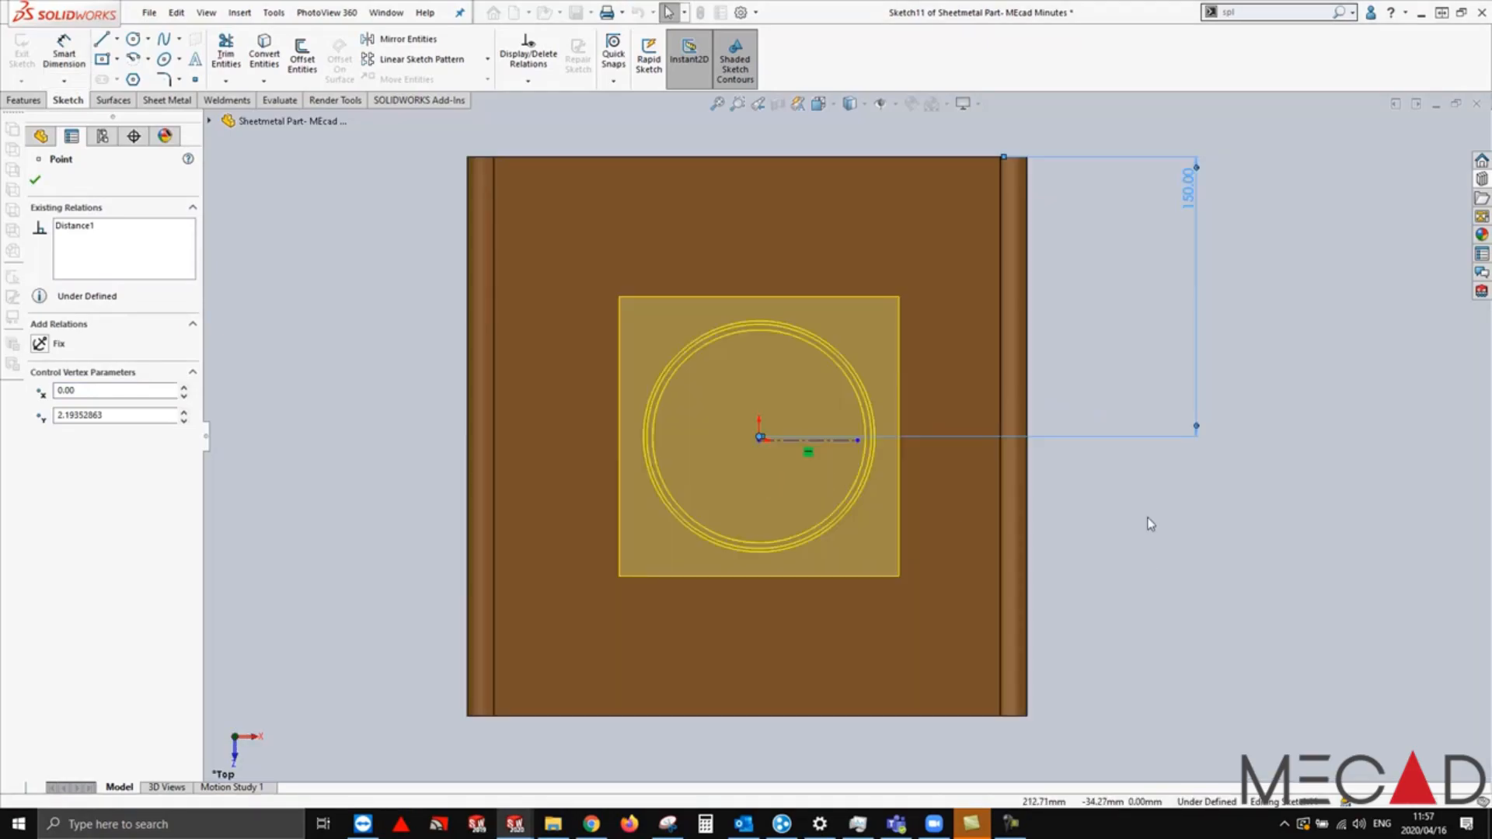
{"action": "right_click_drag", "start_coordinate": [1155, 659], "coordinate": [1131, 500]}
{"action": "scroll", "coordinate": [752, 448], "scroll_direction": "down", "scroll_amount": 5}
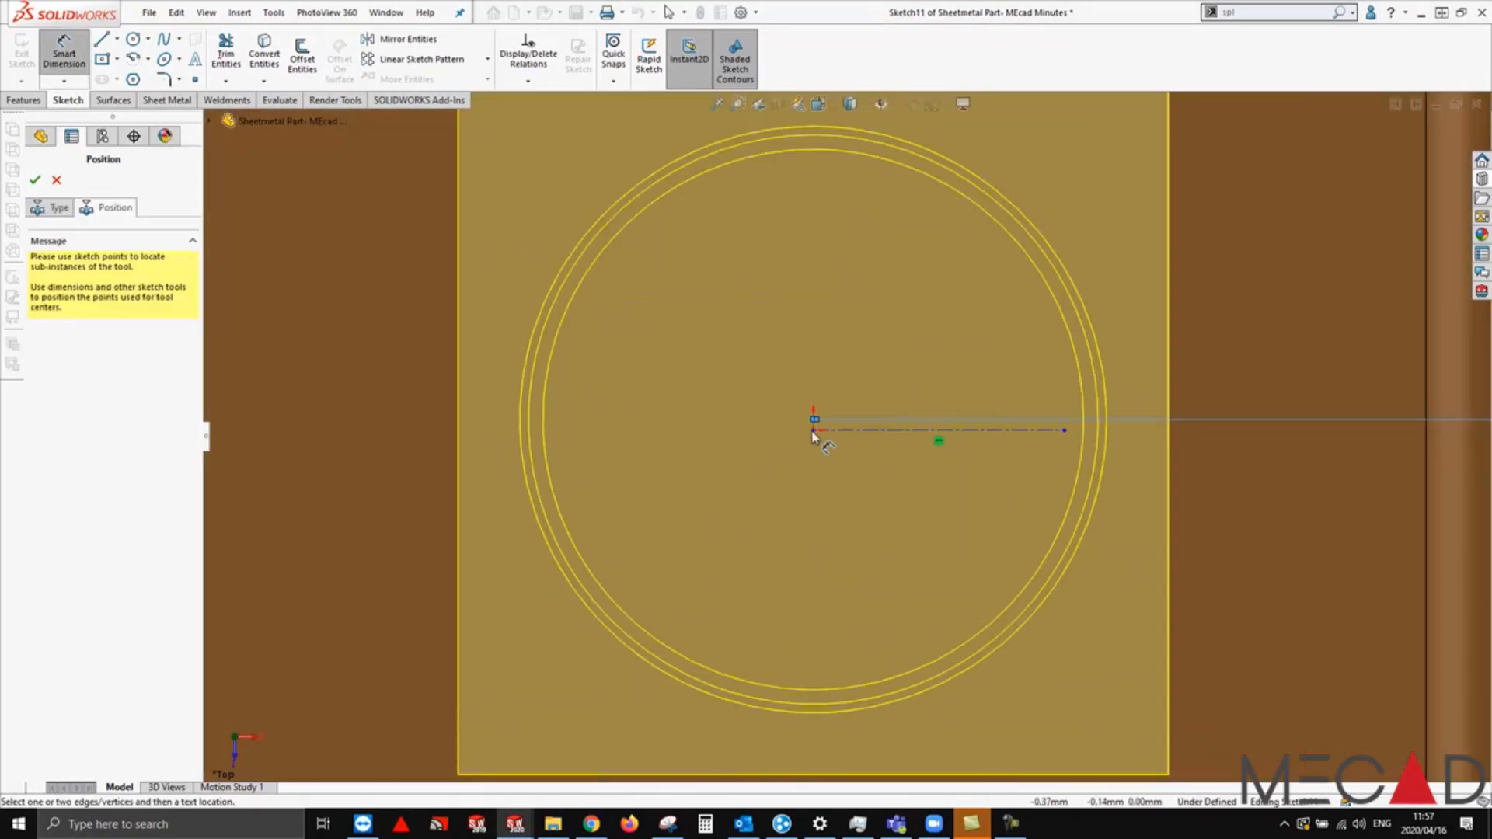
{"action": "left_click", "coordinate": [814, 424]}
{"action": "scroll", "coordinate": [926, 549], "scroll_direction": "up", "scroll_amount": 6}
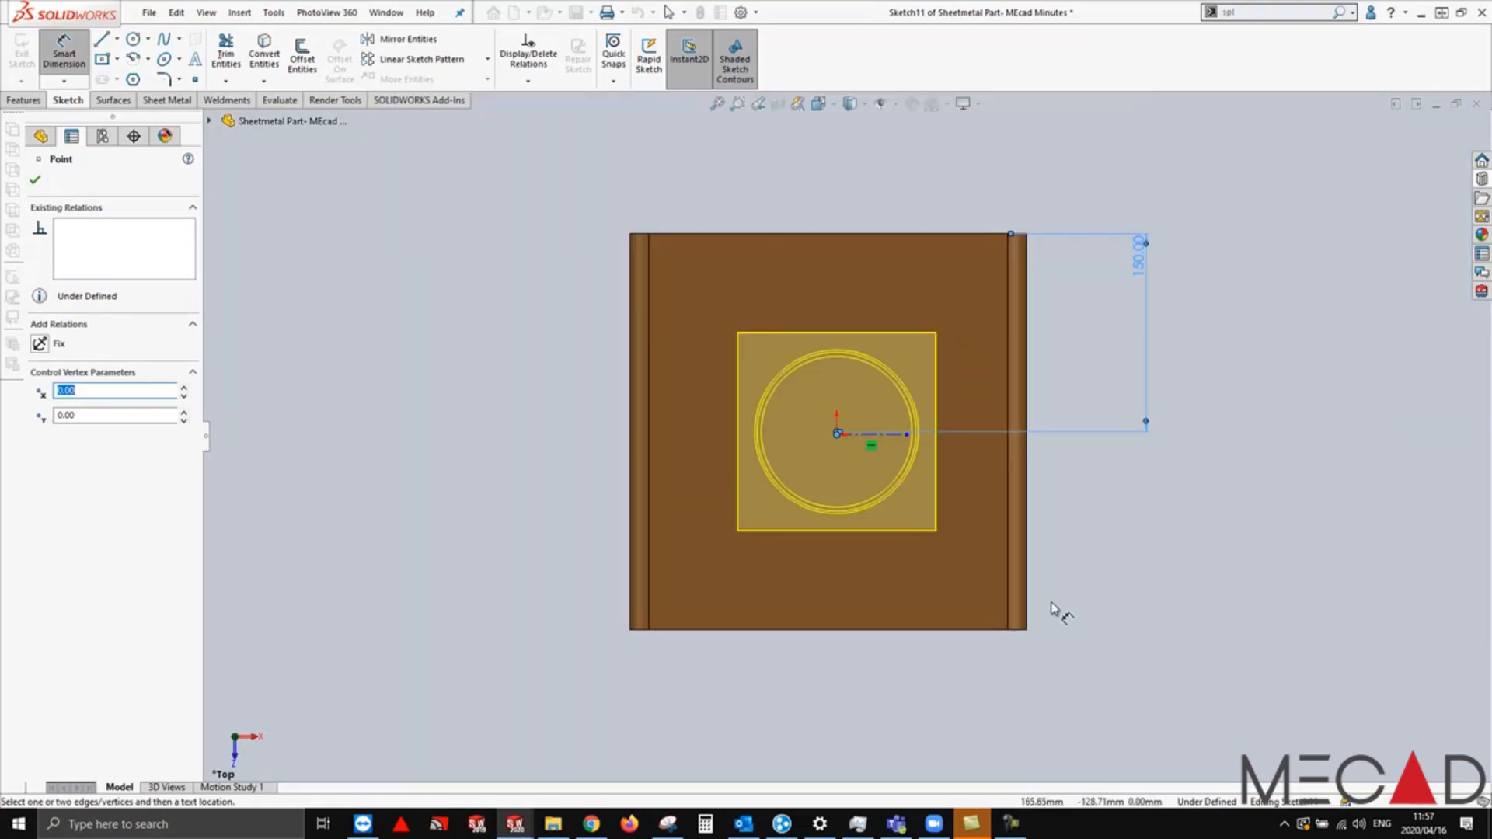
{"action": "left_click", "coordinate": [1020, 711]}
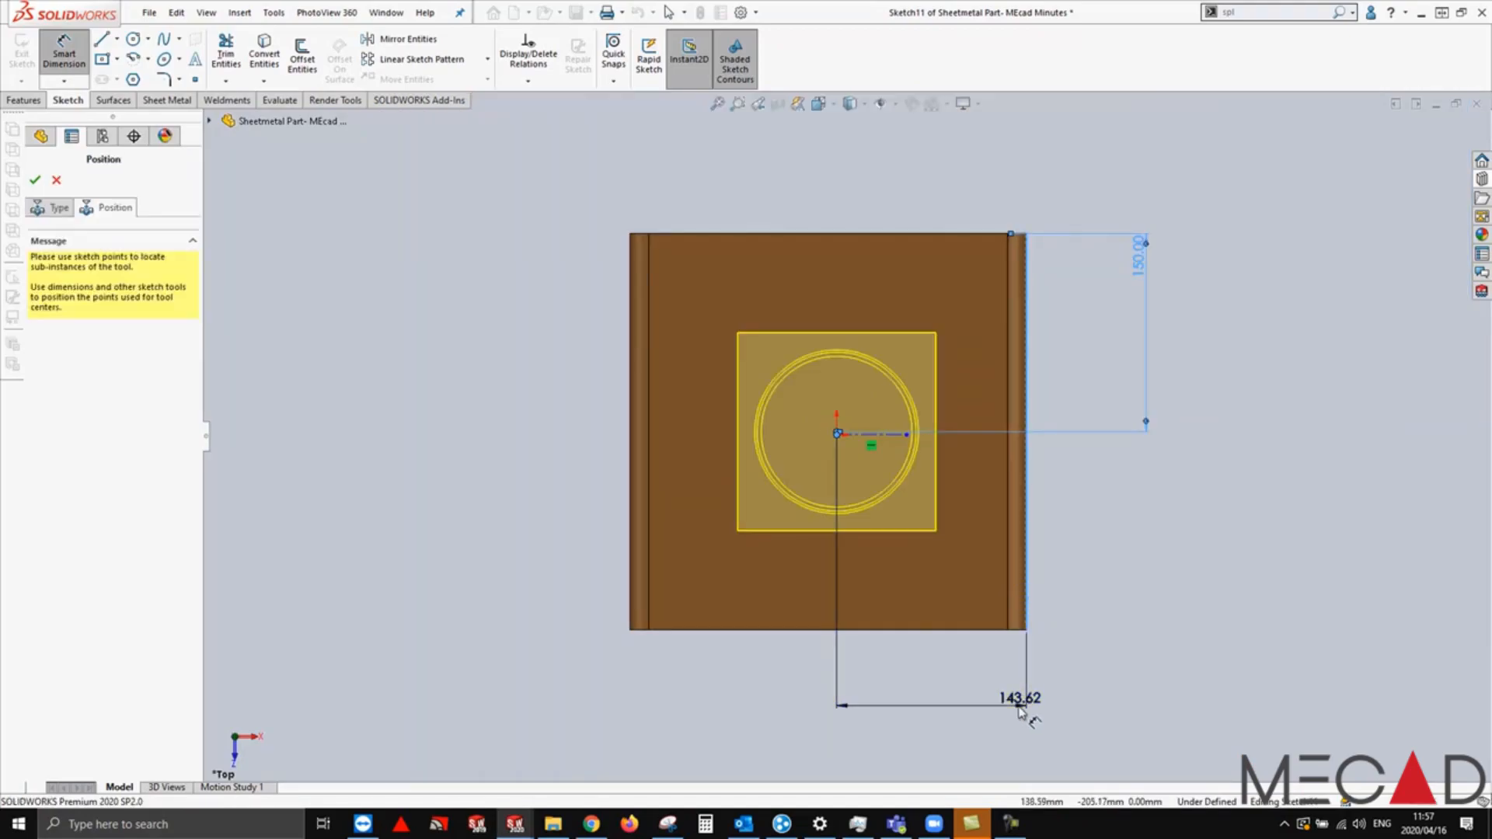
{"action": "type", "text": "01"}
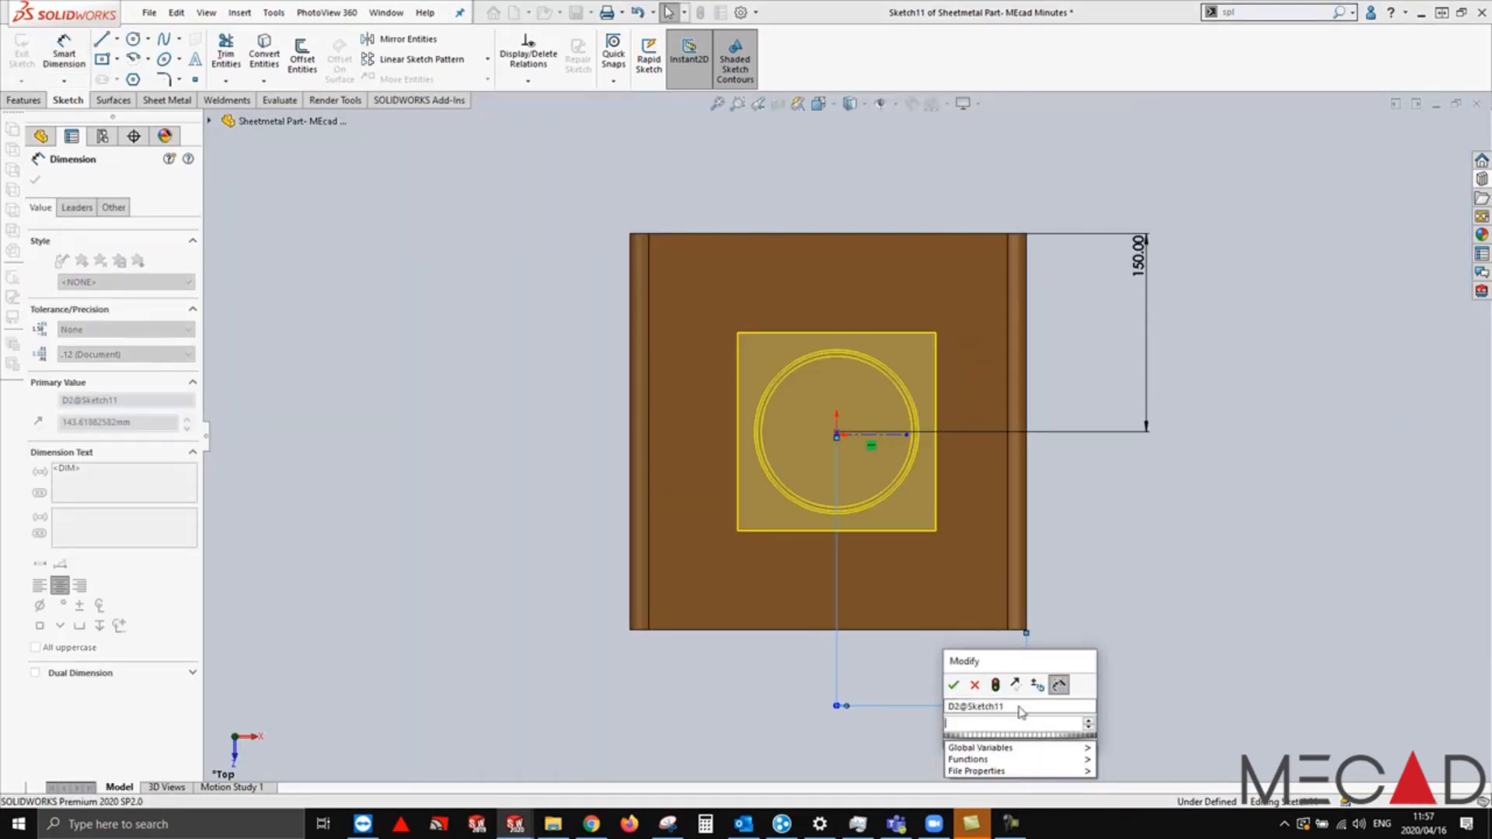
{"action": "key", "text": "Escape"}
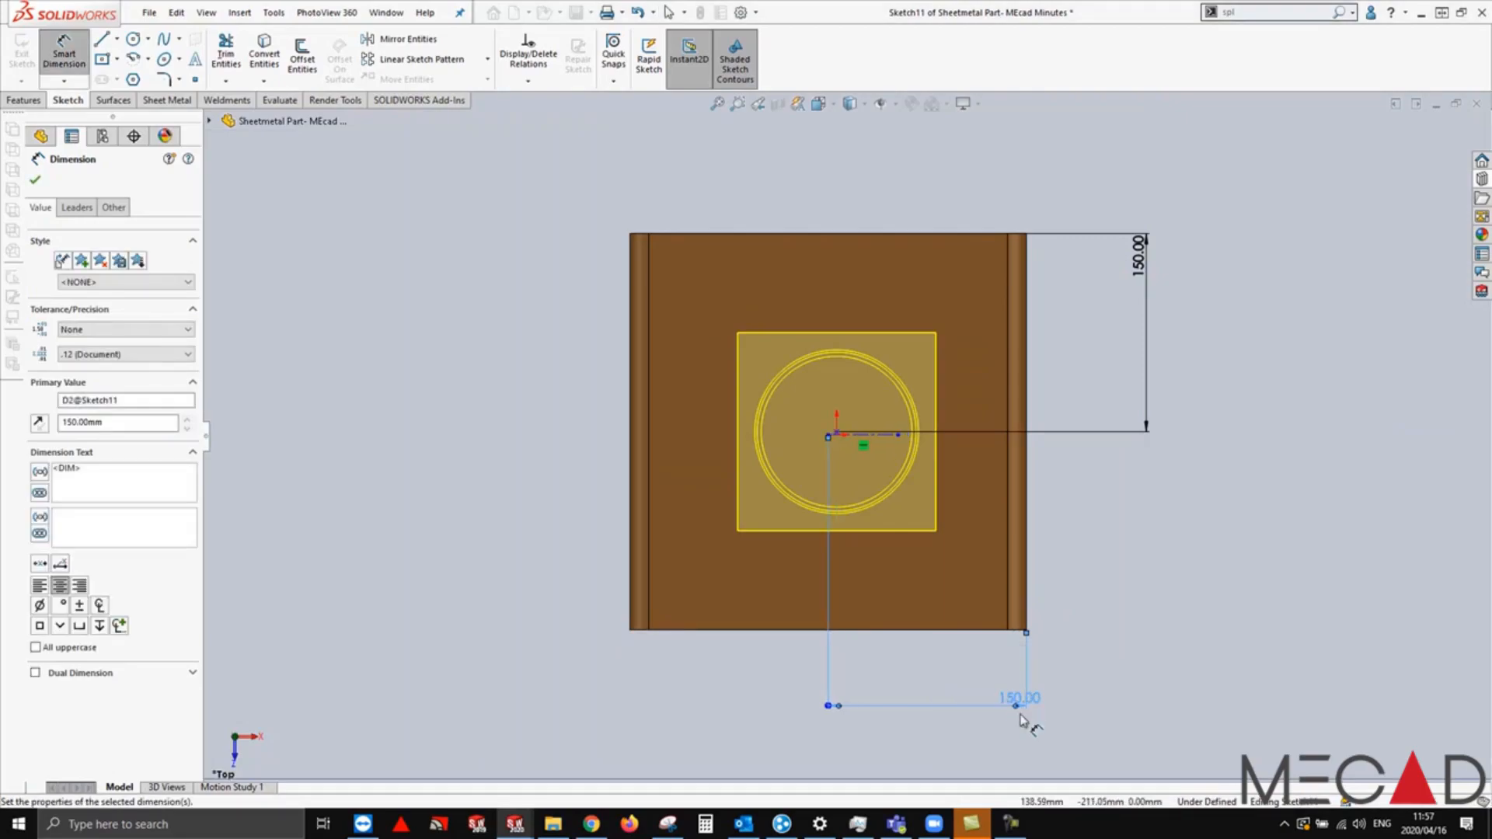
{"action": "left_click", "coordinate": [1201, 607]}
{"action": "left_click", "coordinate": [1422, 128]}
Step: Edit the placed form tool feature and flip the tool so the dome rises above the top face
{"action": "middle_click_drag", "start_coordinate": [1262, 554], "coordinate": [1172, 323]}
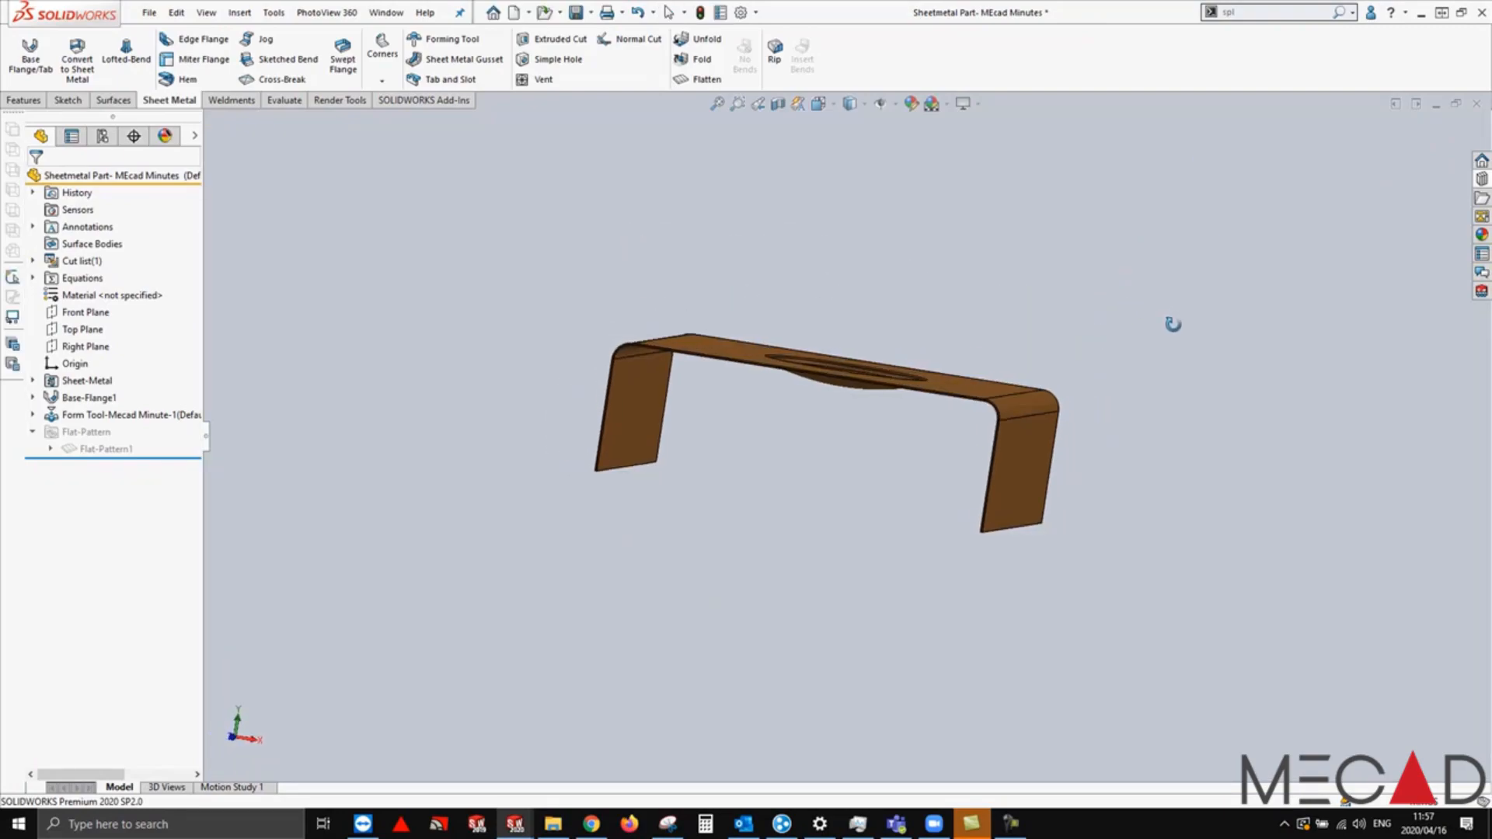
{"action": "right_click", "coordinate": [165, 415]}
{"action": "left_click", "coordinate": [176, 369]}
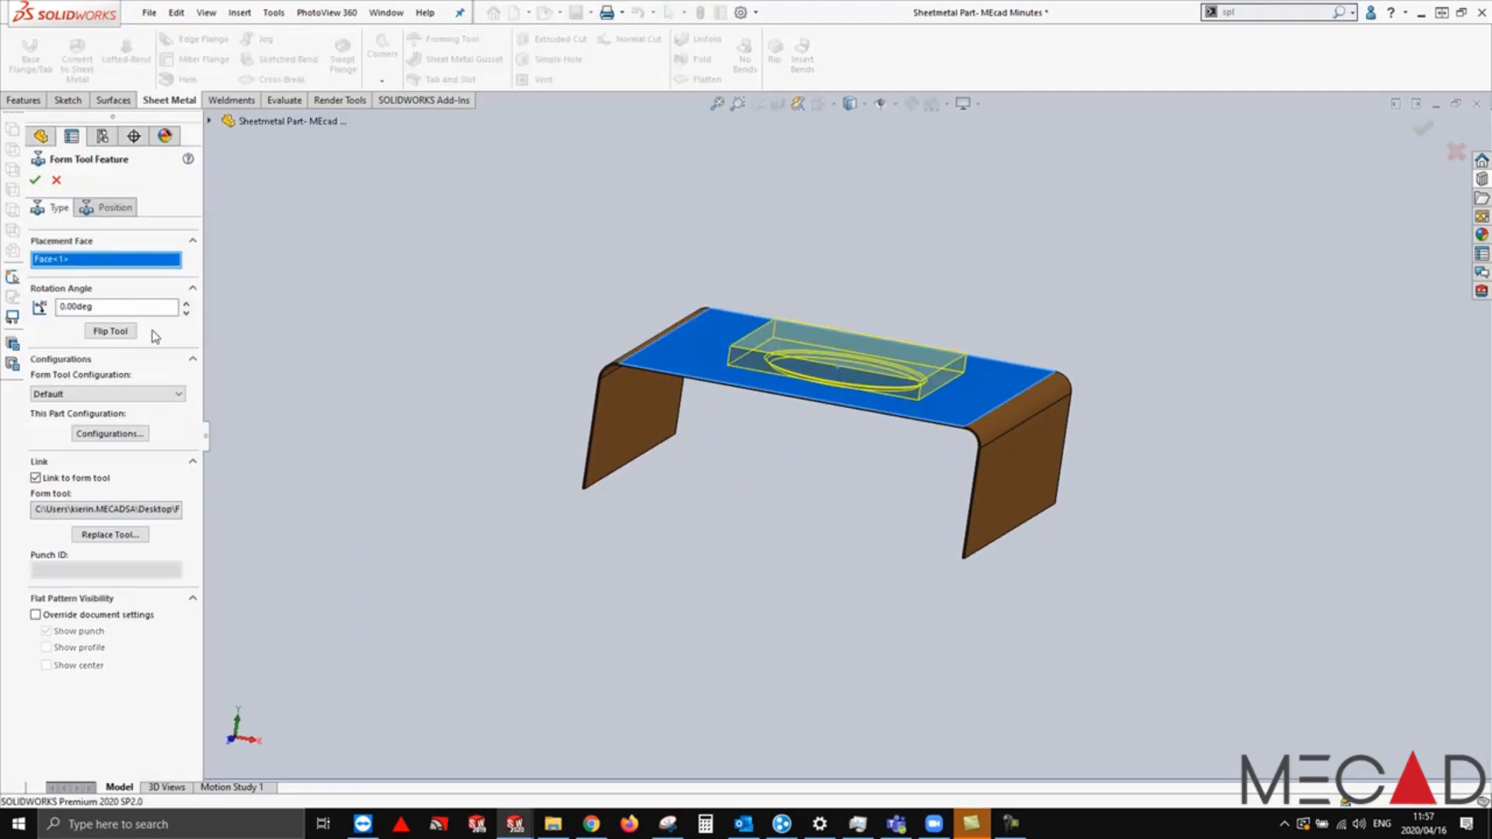
{"action": "left_click", "coordinate": [110, 331]}
{"action": "left_click", "coordinate": [35, 179]}
{"action": "middle_click_drag", "start_coordinate": [376, 366], "coordinate": [344, 401]}
{"action": "left_click", "coordinate": [343, 401]}
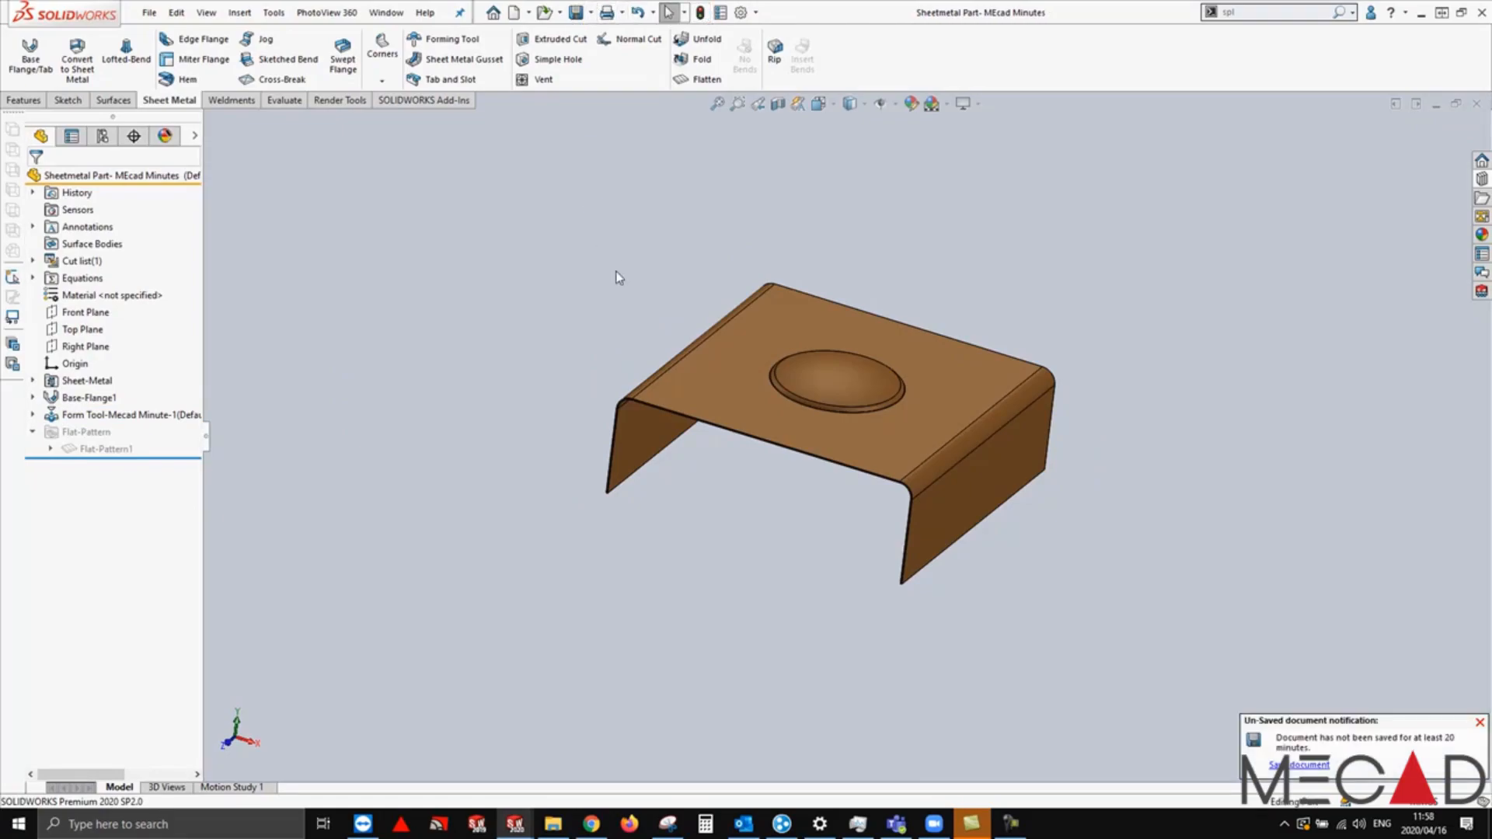
Step: Switch to the Form Tool-Mecad Minute- document and unsuppress the Split Line1 feature
{"action": "key", "text": "ctrl+Tab"}
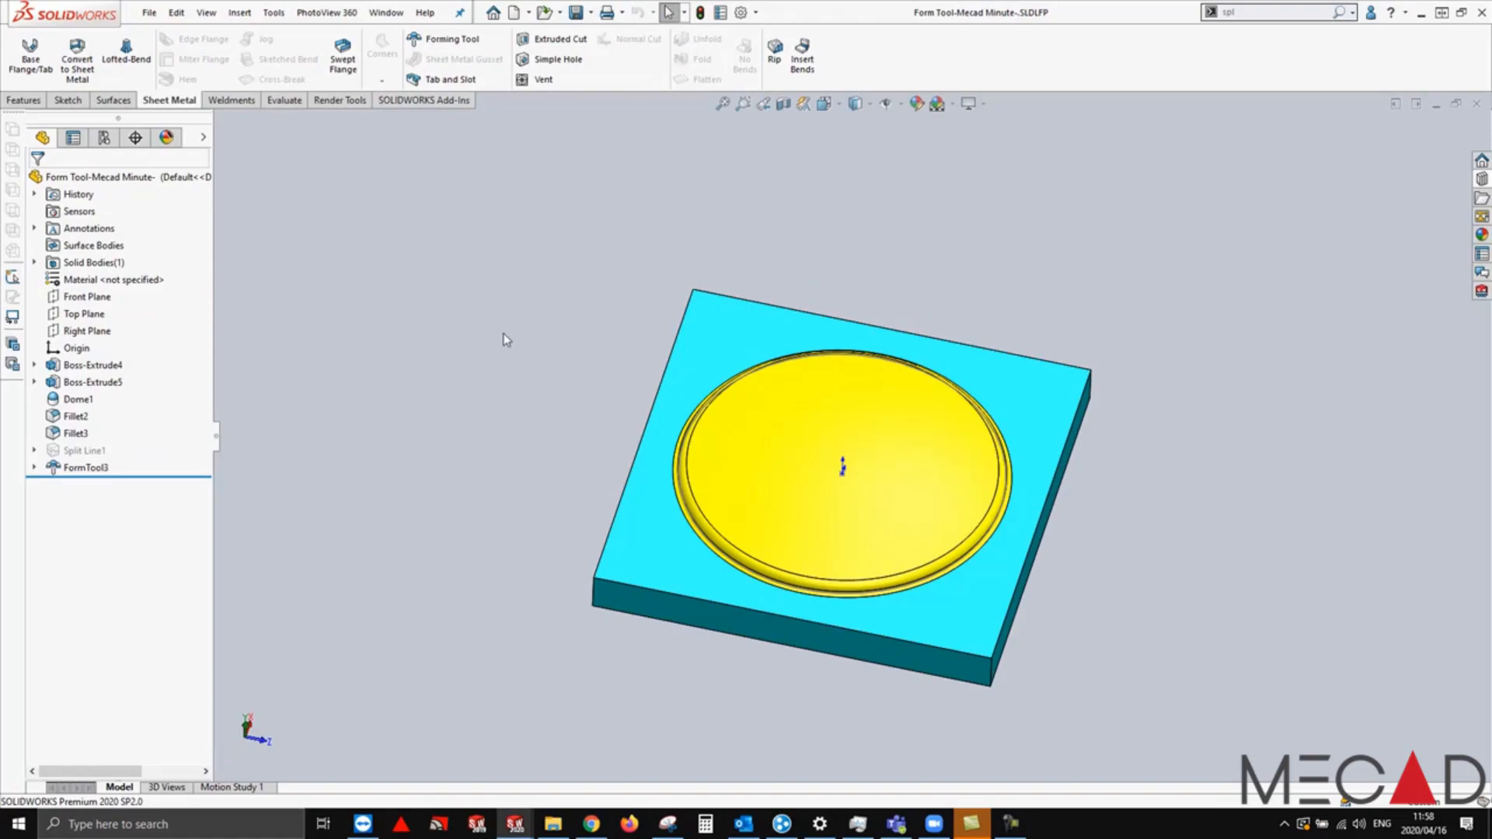
{"action": "left_click", "coordinate": [90, 451]}
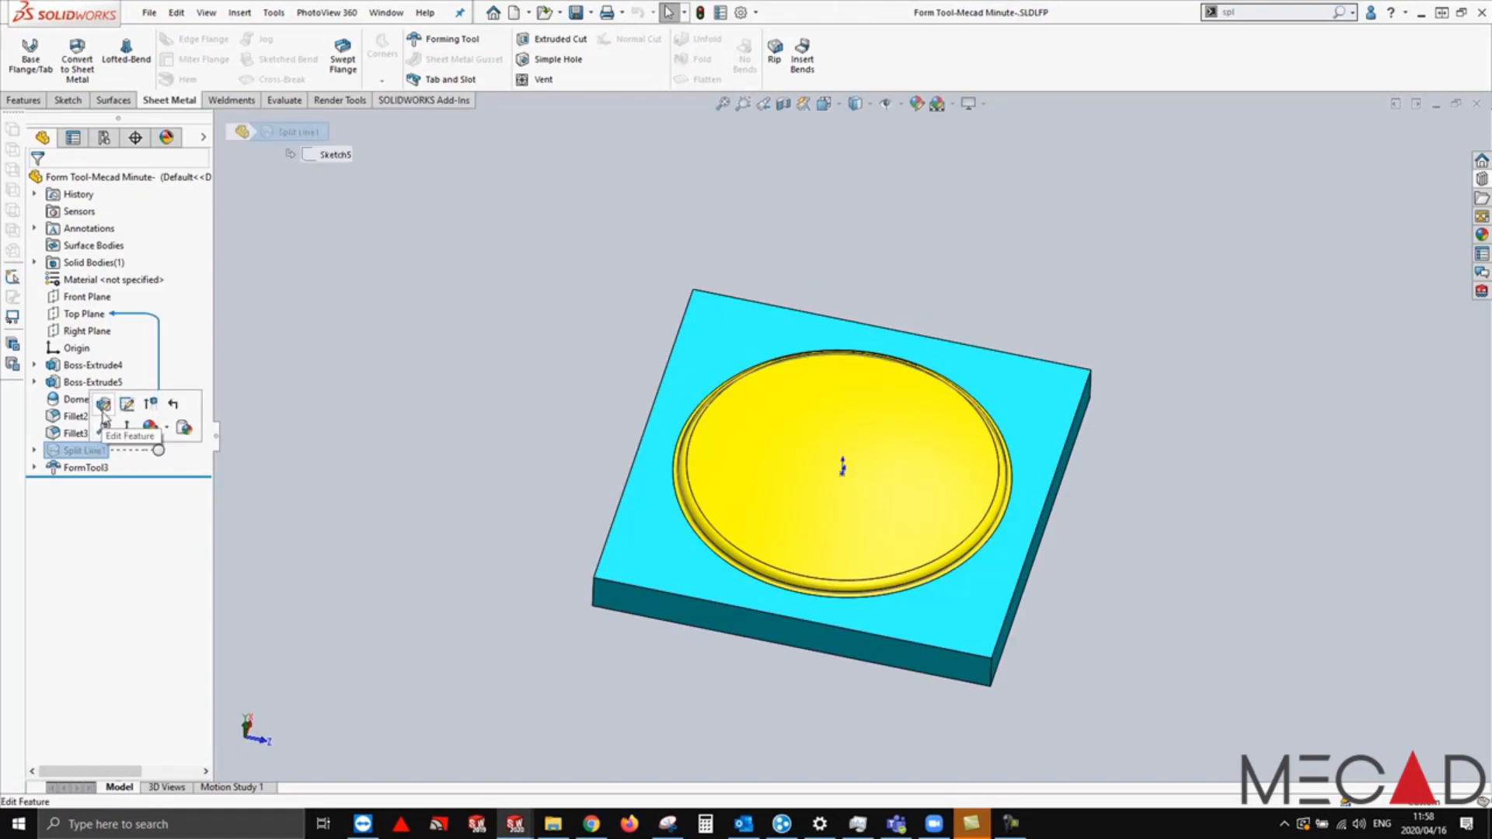
{"action": "left_click", "coordinate": [129, 428]}
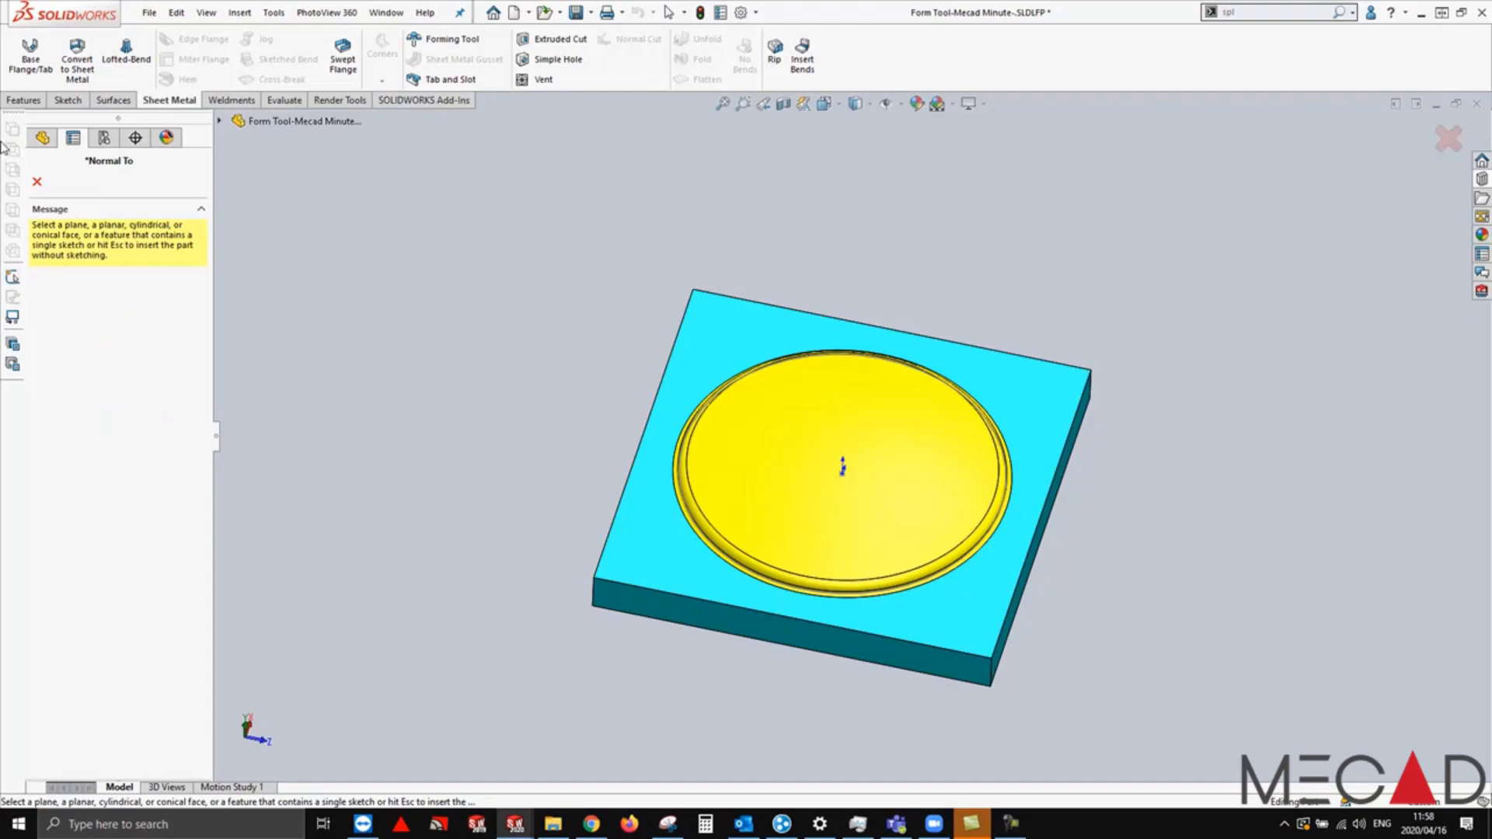
{"action": "left_click", "coordinate": [37, 182]}
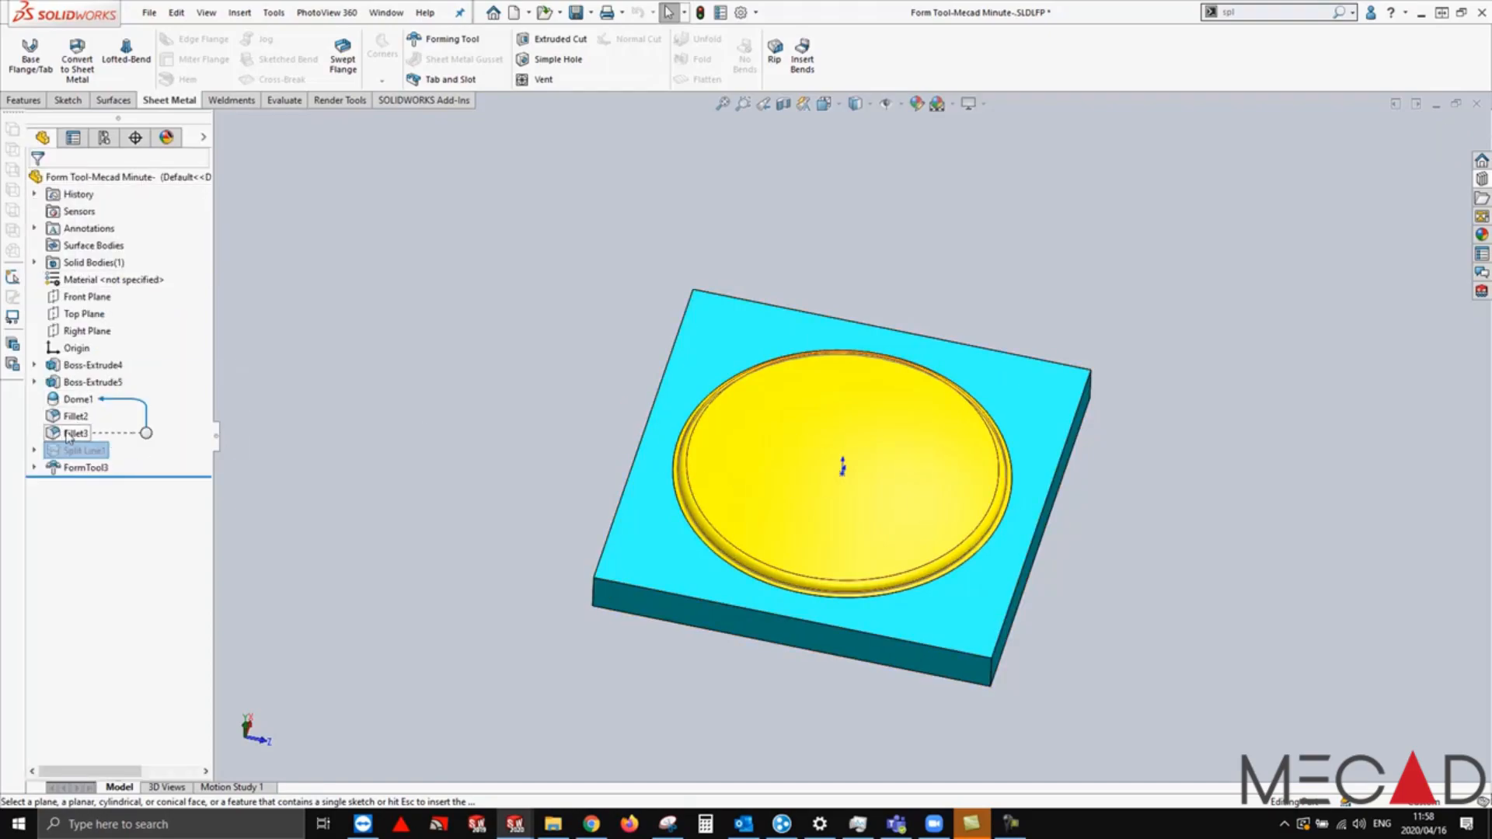
{"action": "right_click", "coordinate": [78, 433]}
{"action": "right_click", "coordinate": [78, 451]}
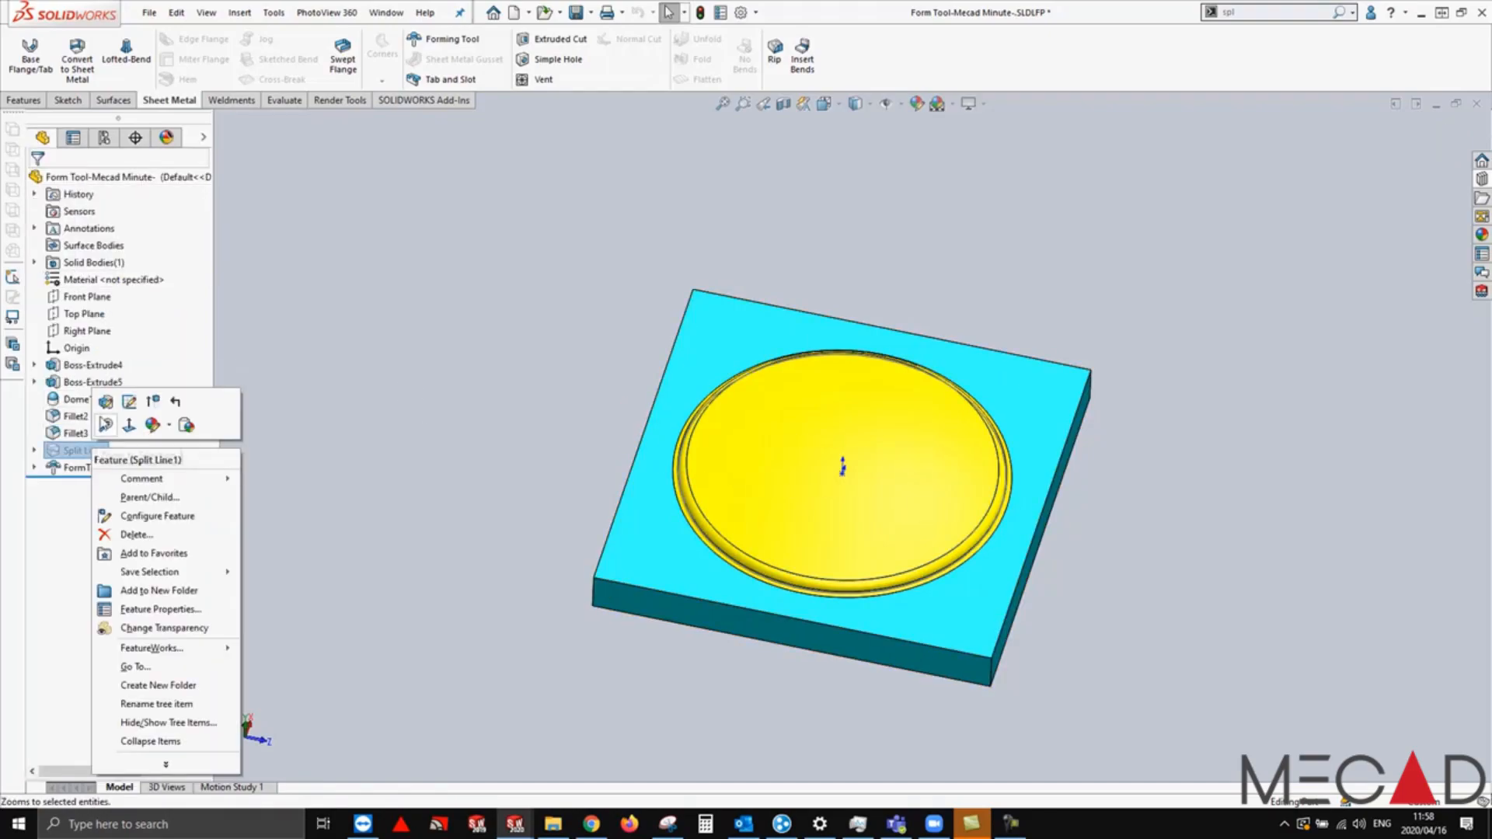
{"action": "left_click", "coordinate": [148, 401]}
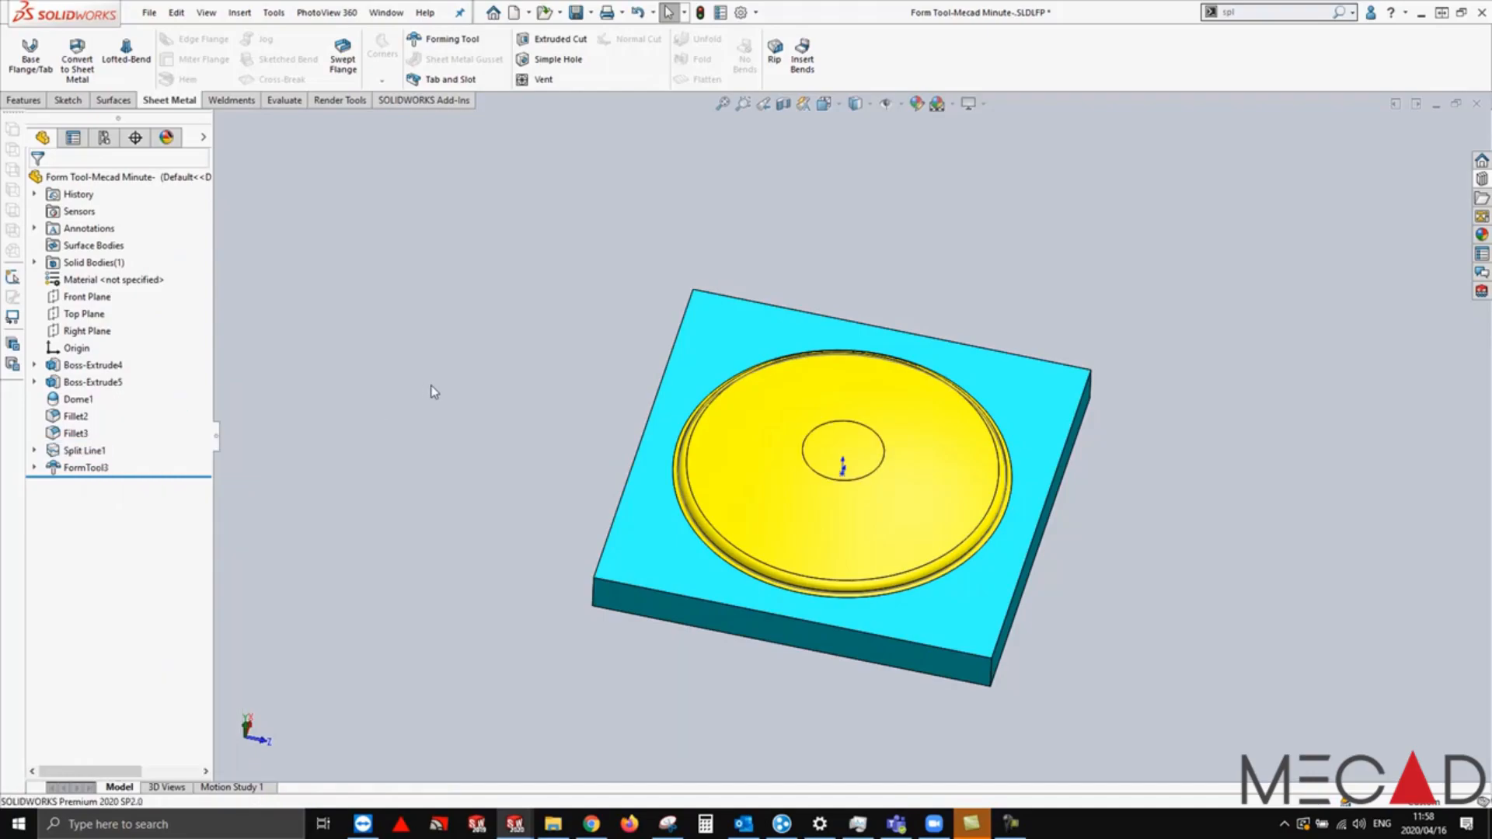
Step: Examine the split line circle on the dome, its sketch and the Top Plane it is drawn on
{"action": "left_click", "coordinate": [877, 464]}
{"action": "mouse_move", "coordinate": [877, 465]}
{"action": "middle_mouse_down"}
{"action": "mouse_move", "coordinate": [859, 317]}
{"action": "mouse_move", "coordinate": [804, 418]}
{"action": "middle_mouse_up"}
{"action": "left_click", "coordinate": [464, 386]}
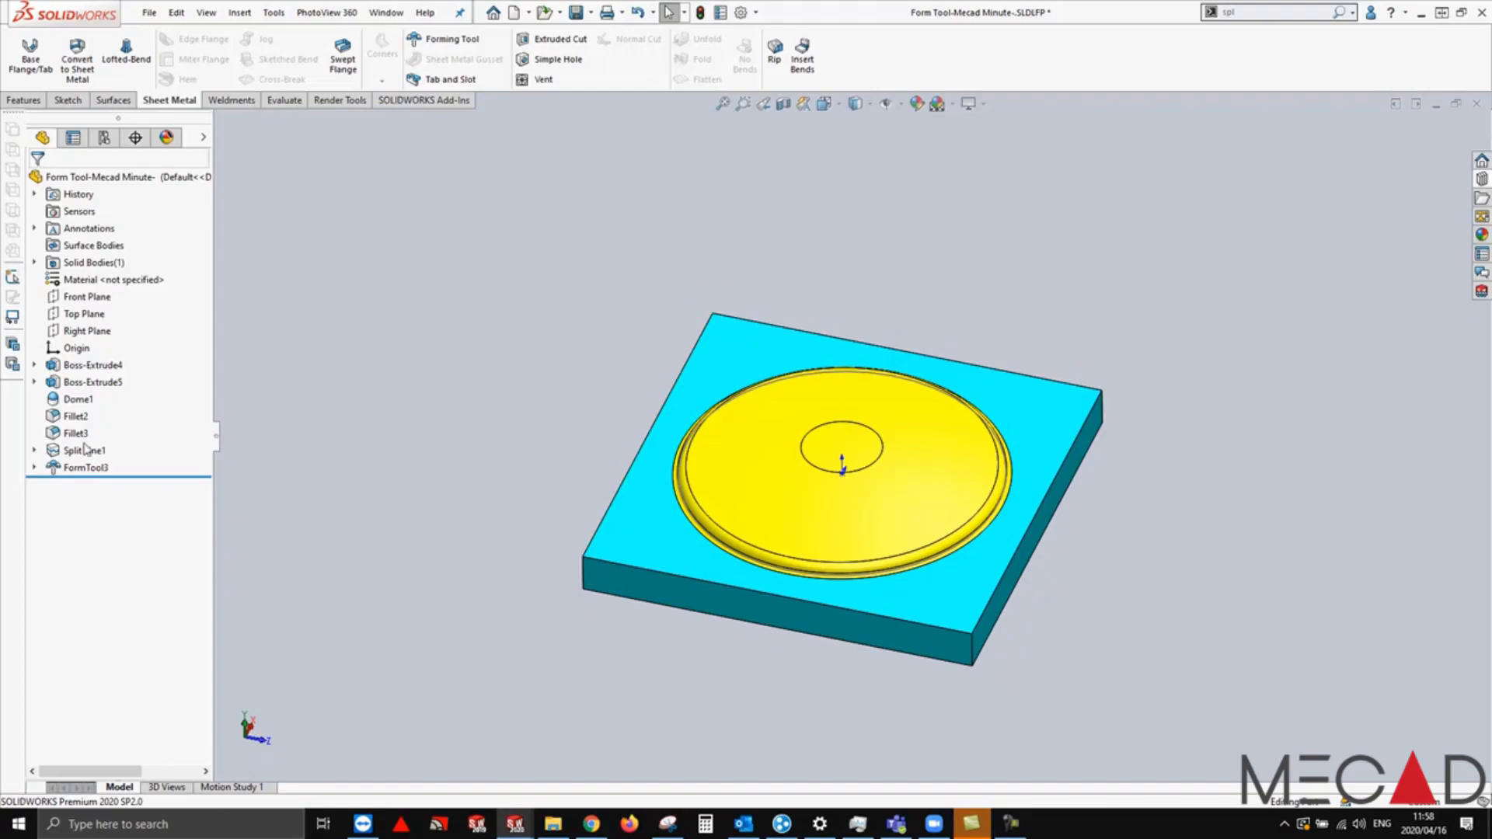
{"action": "left_click", "coordinate": [34, 451]}
{"action": "left_click", "coordinate": [104, 469]}
{"action": "mouse_move", "coordinate": [619, 546]}
{"action": "middle_mouse_down"}
{"action": "mouse_move", "coordinate": [594, 470]}
{"action": "mouse_move", "coordinate": [600, 502]}
{"action": "middle_mouse_up"}
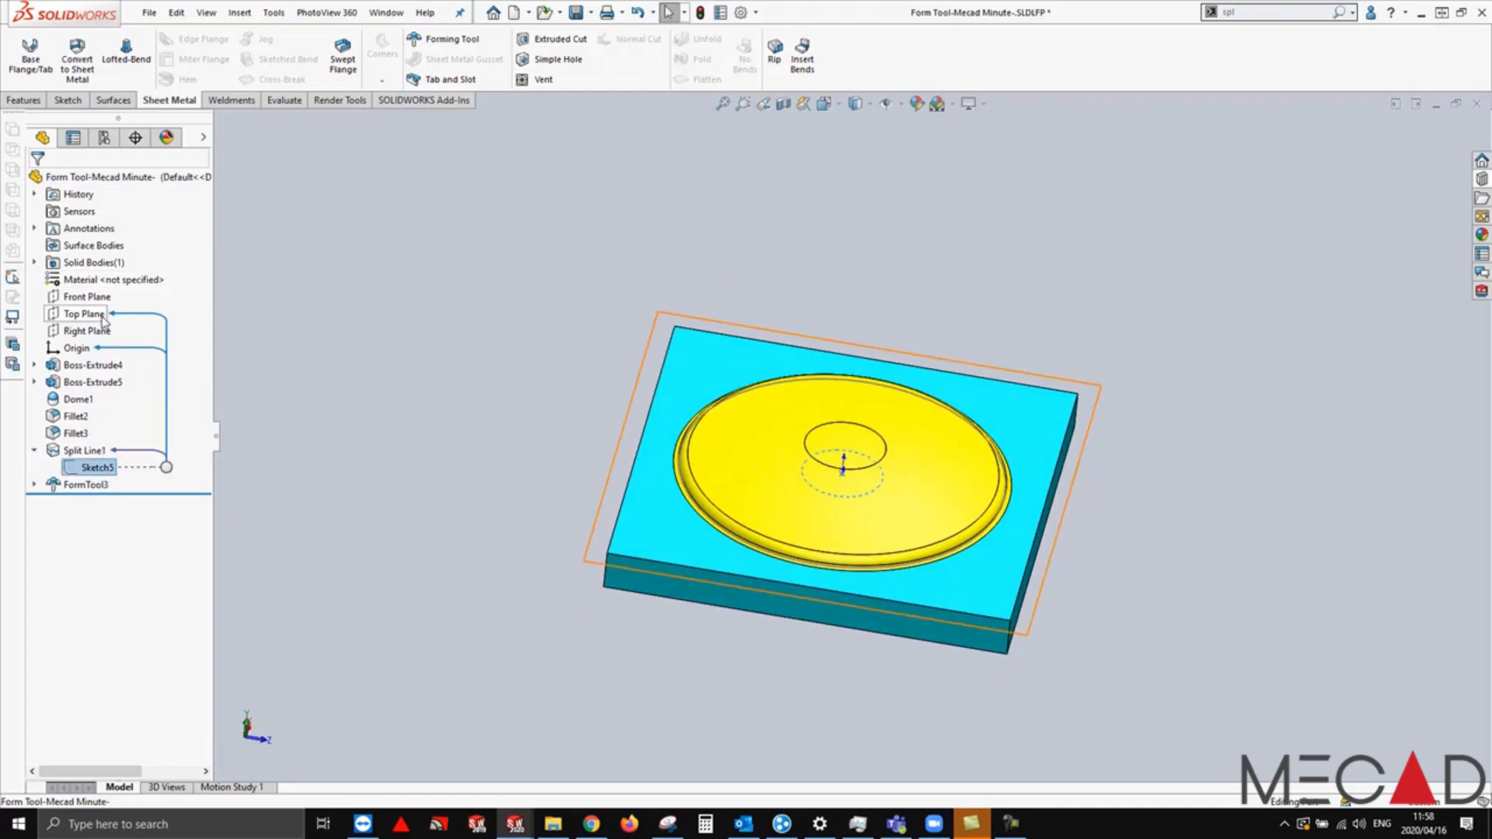
{"action": "left_click", "coordinate": [102, 317]}
{"action": "middle_click_drag", "start_coordinate": [510, 312], "coordinate": [502, 350]}
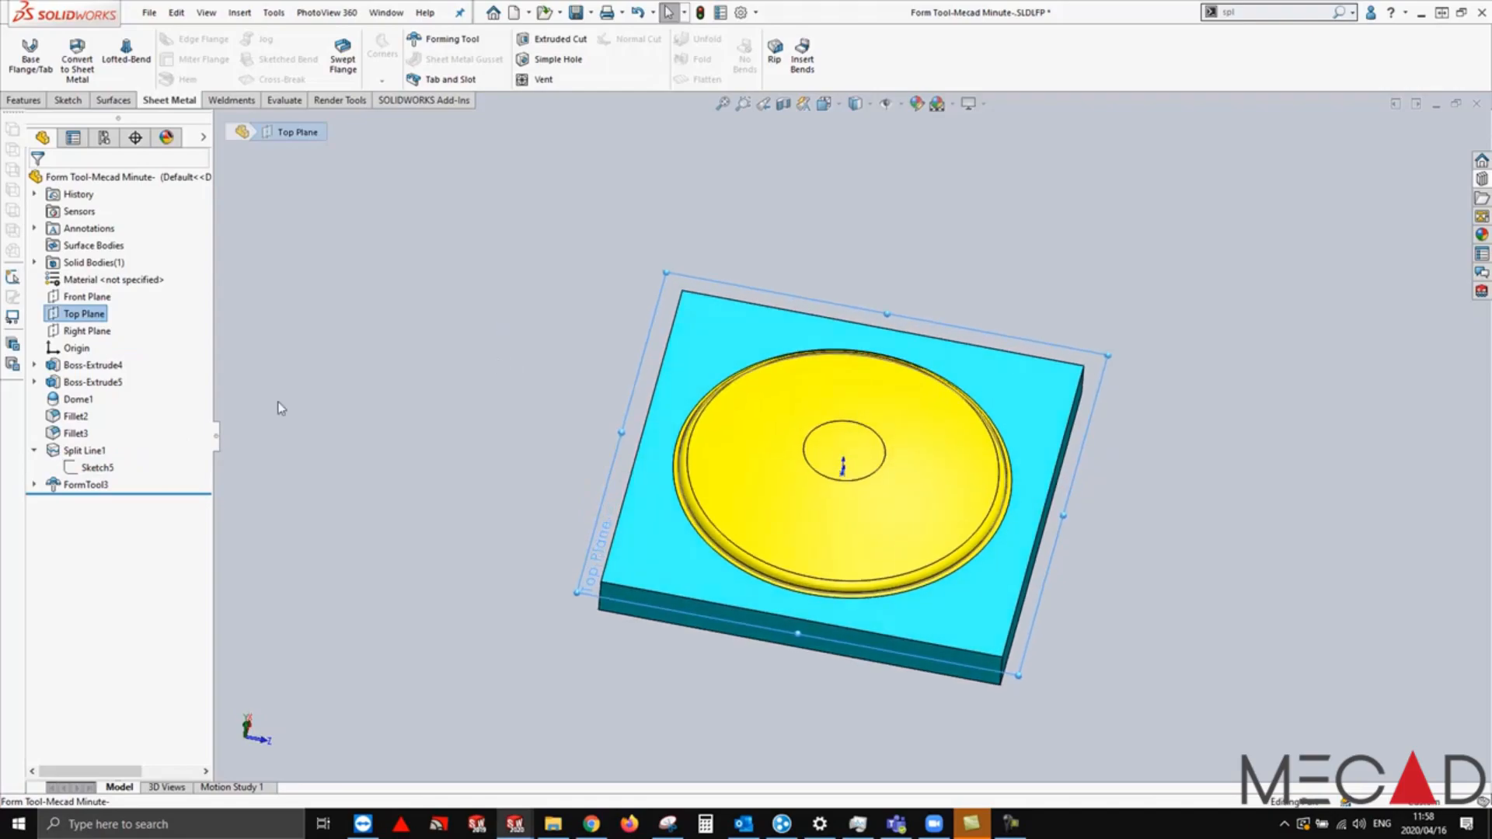
{"action": "left_click", "coordinate": [93, 453]}
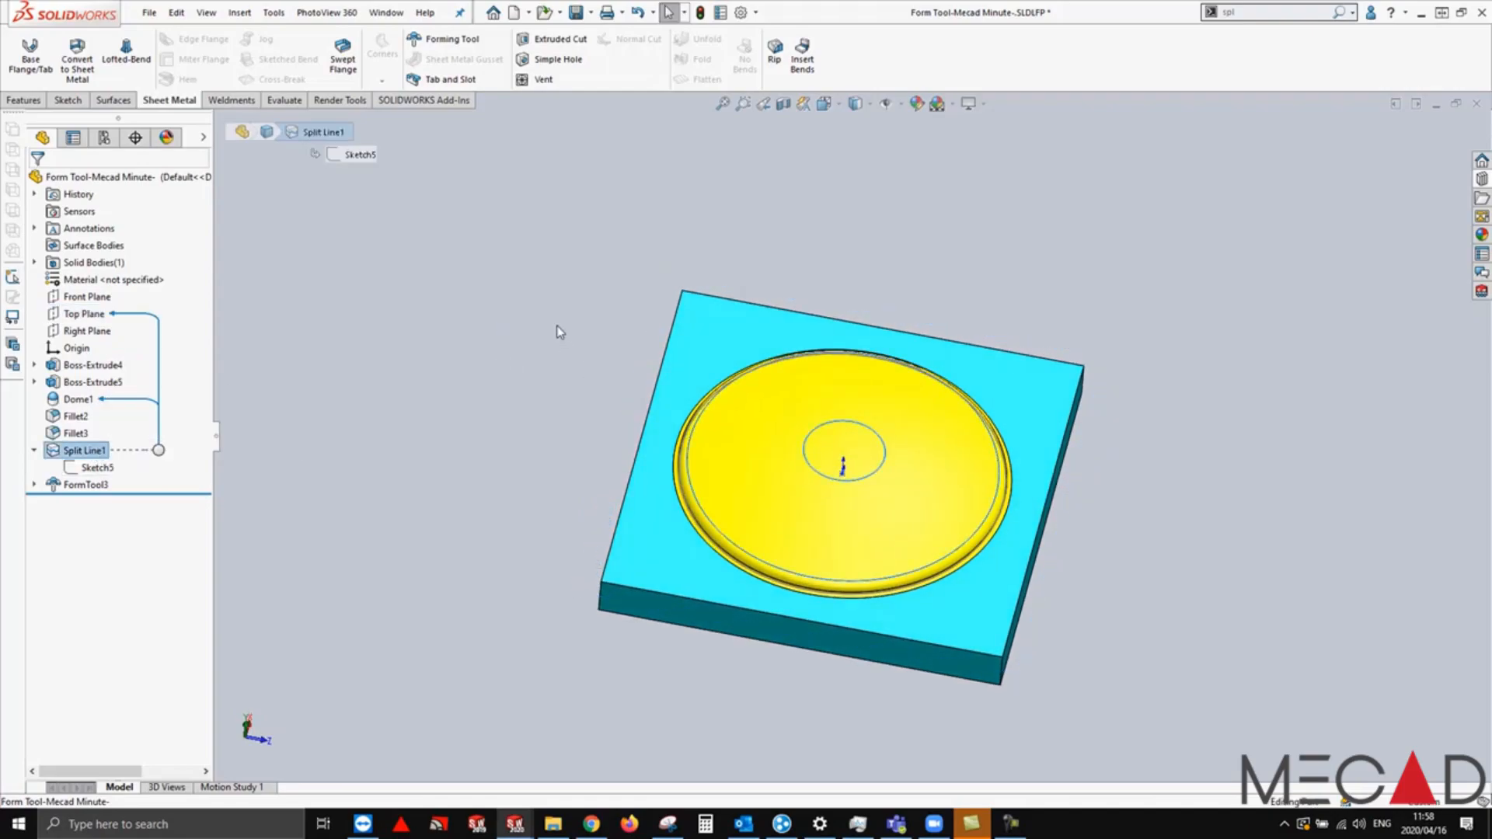
Step: Edit the FormTool3 feature to set the circular split face at the dome's centre as a face to remove, and save the tool
{"action": "left_click", "coordinate": [422, 450]}
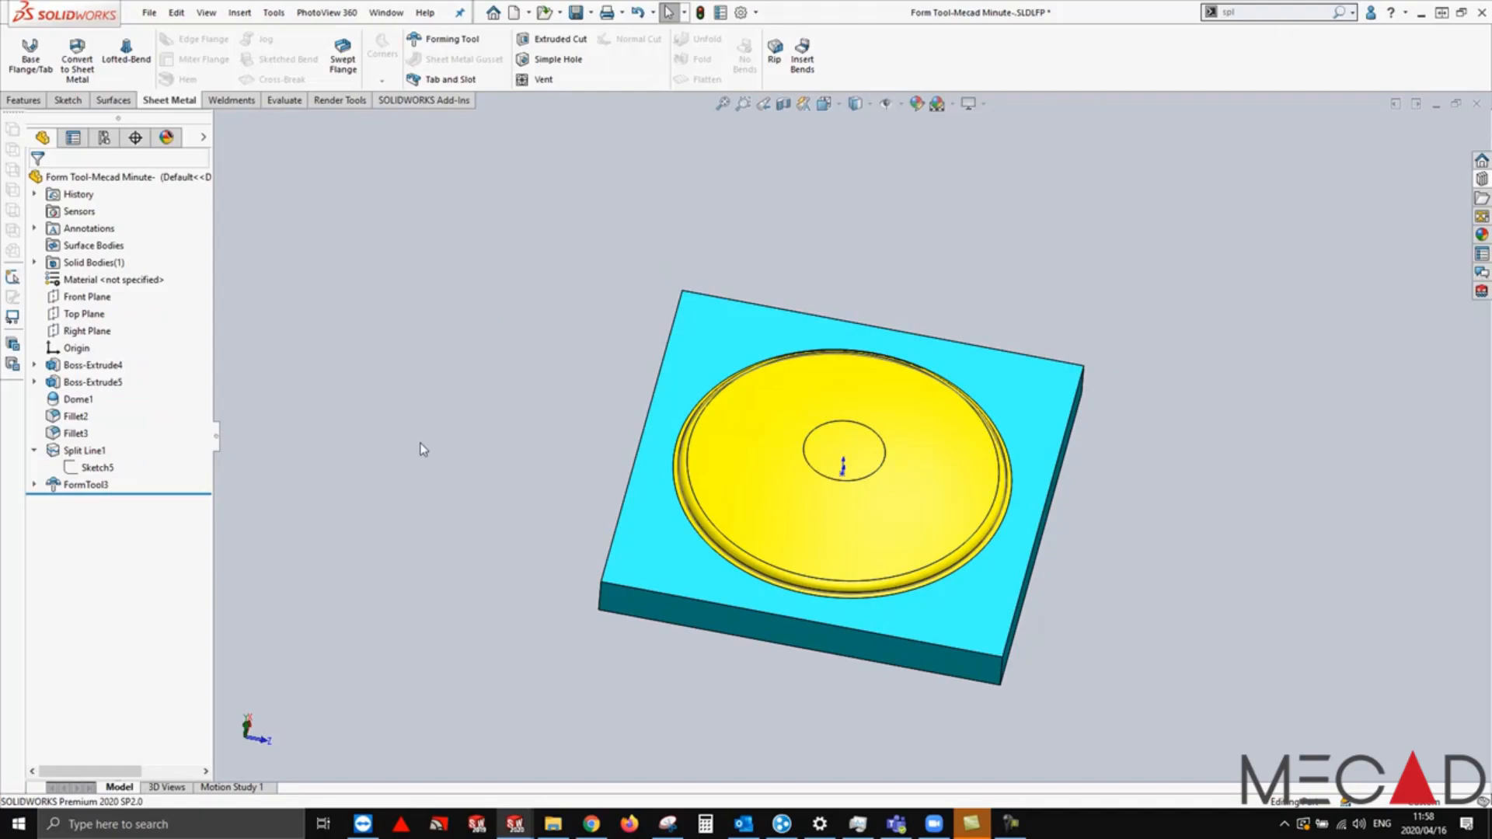
{"action": "right_click", "coordinate": [70, 488]}
{"action": "left_click", "coordinate": [82, 451]}
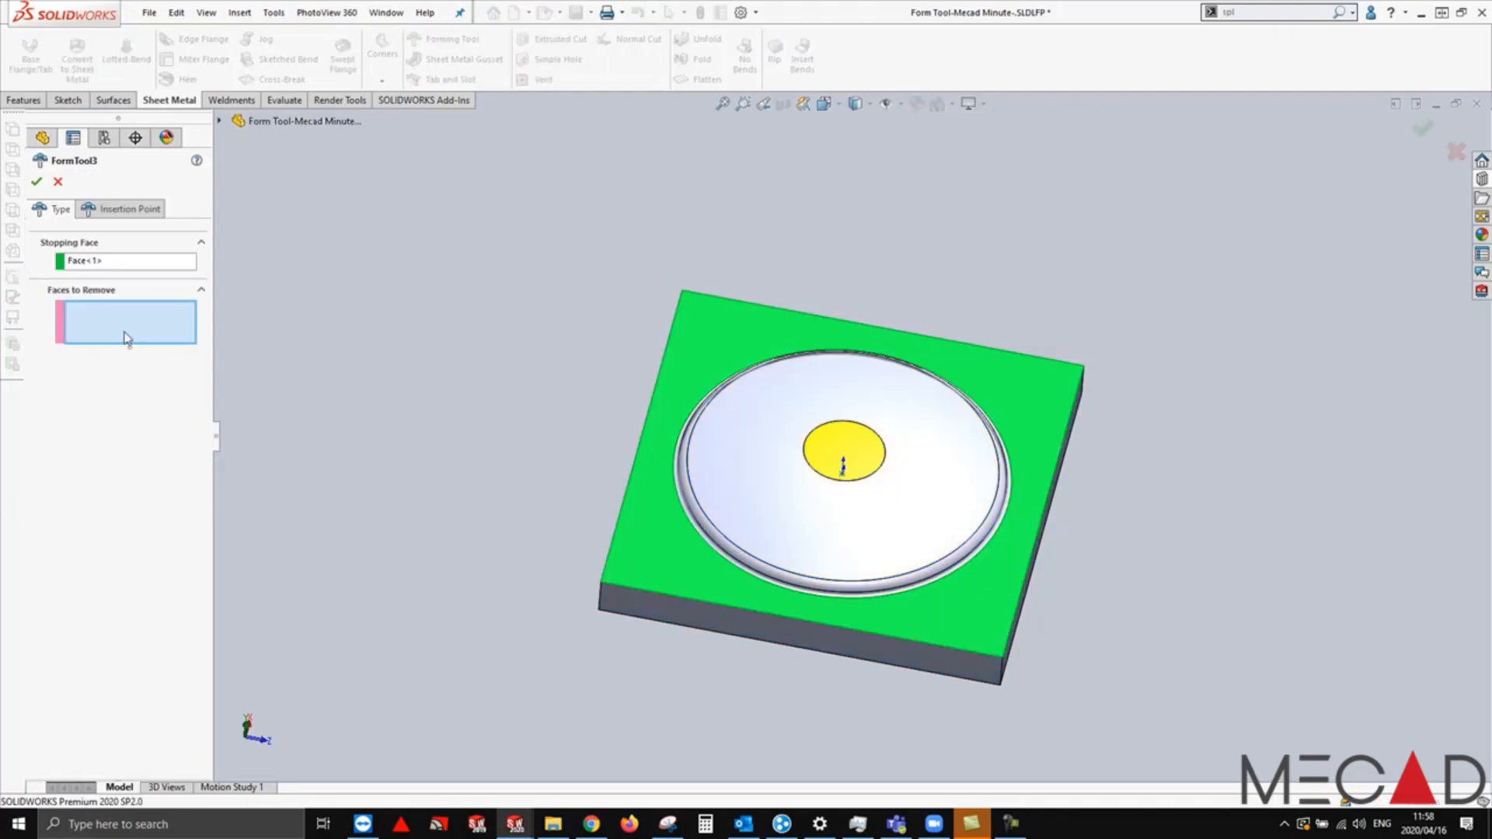
{"action": "left_click", "coordinate": [836, 445]}
{"action": "mouse_move", "coordinate": [833, 472]}
{"action": "middle_mouse_down"}
{"action": "mouse_move", "coordinate": [856, 395]}
{"action": "mouse_move", "coordinate": [841, 462]}
{"action": "middle_mouse_up"}
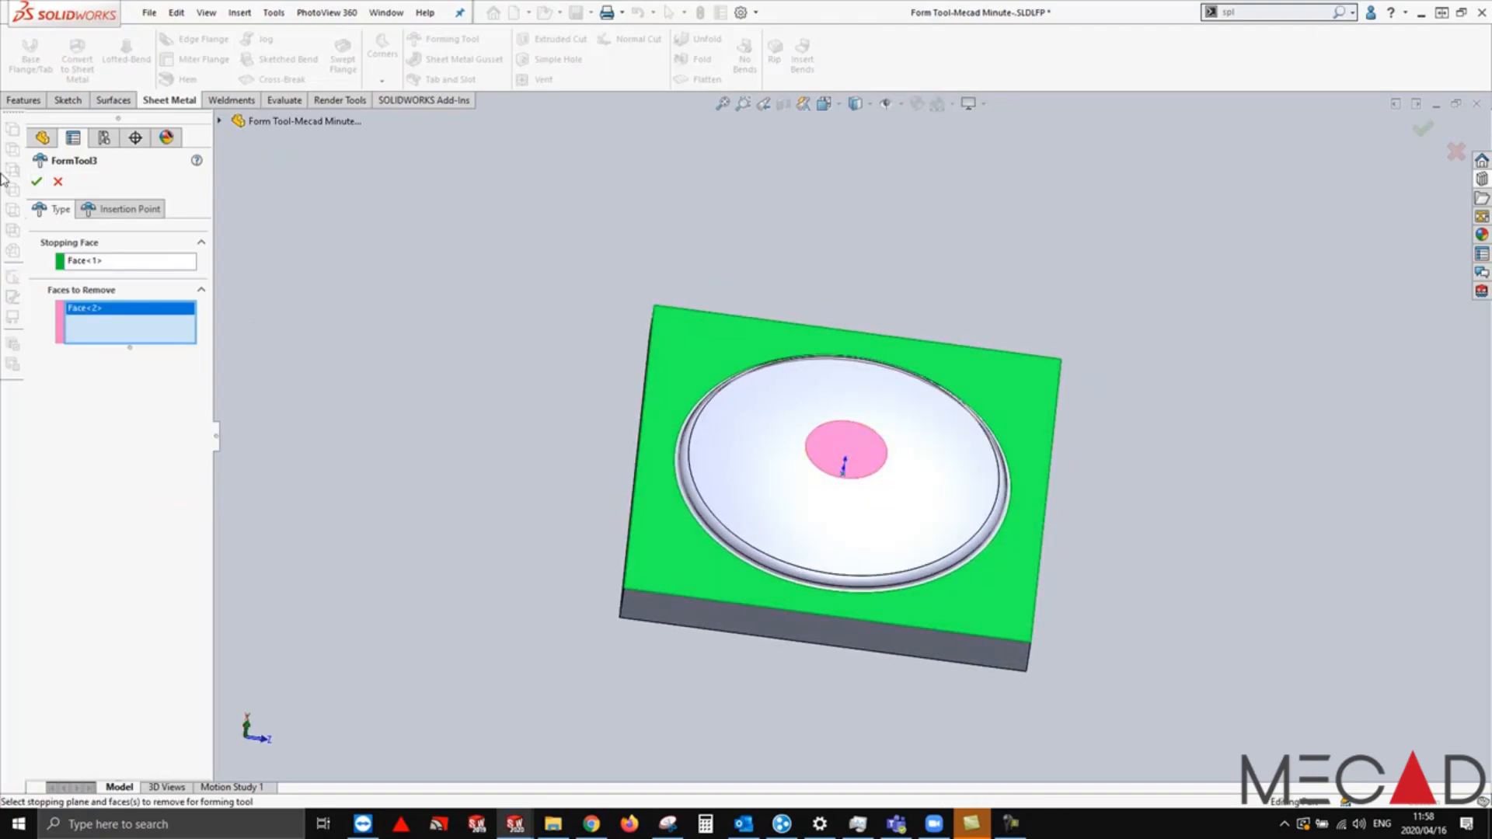
{"action": "left_click", "coordinate": [36, 182]}
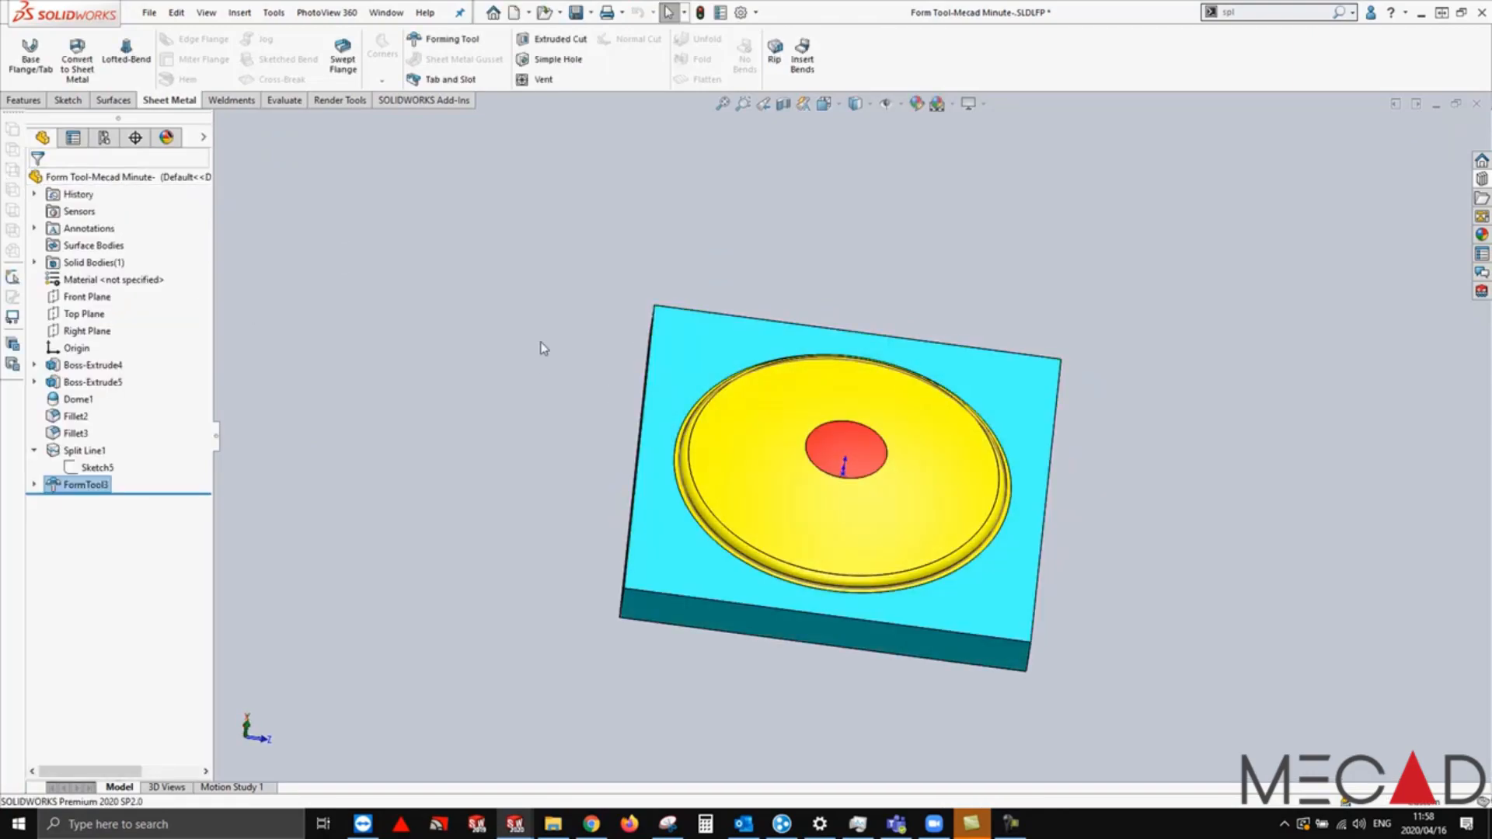
{"action": "key", "text": "ctrl+s"}
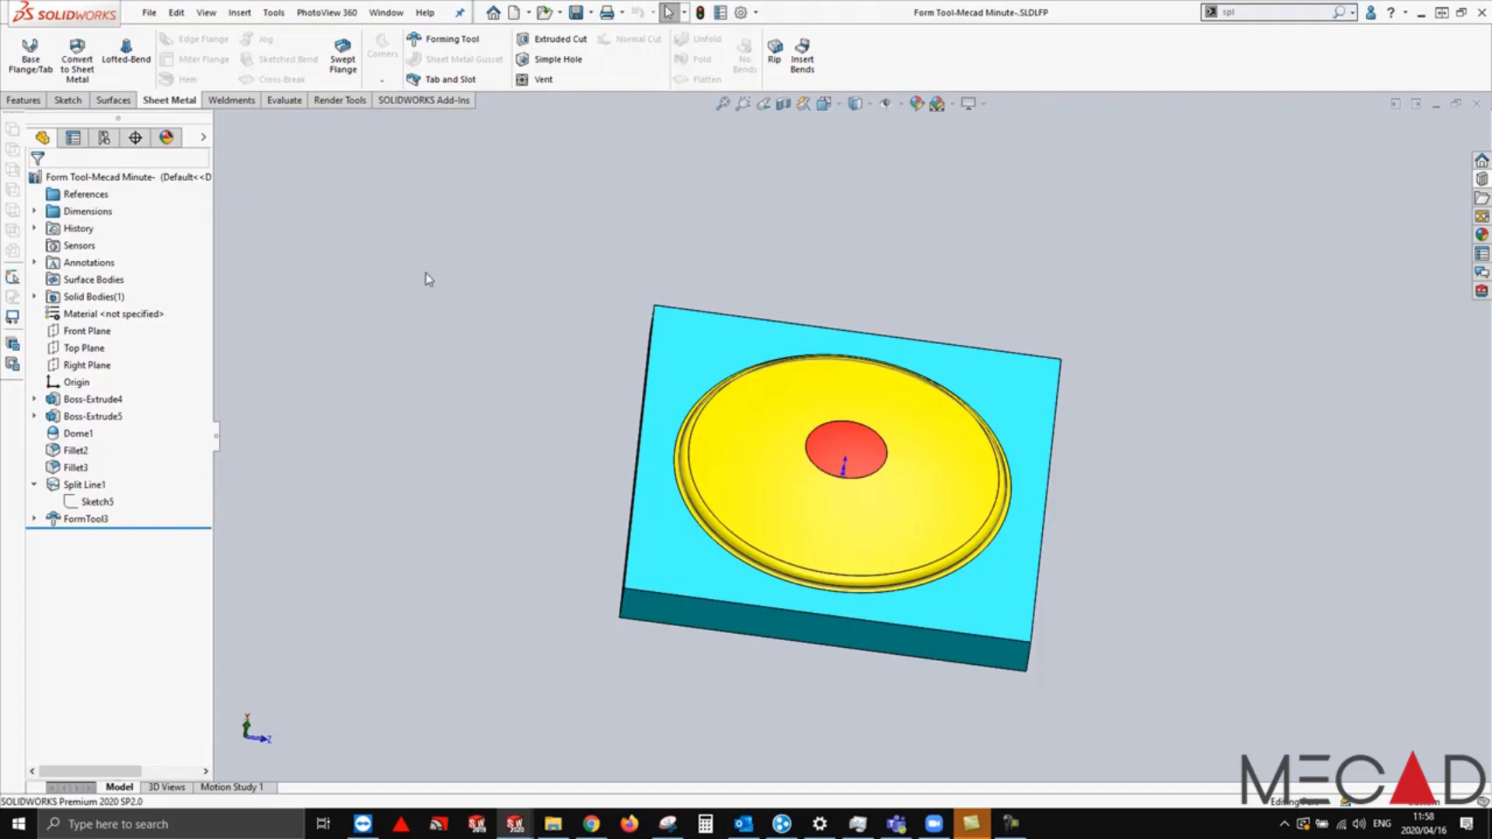
Step: Switch to the Sheetmetal Part- MEcad Minutes document, update it with the revised form tool and inspect the centre of the dome
{"action": "key", "text": "ctrl+Tab"}
{"action": "key", "text": "ctrl+Tab"}
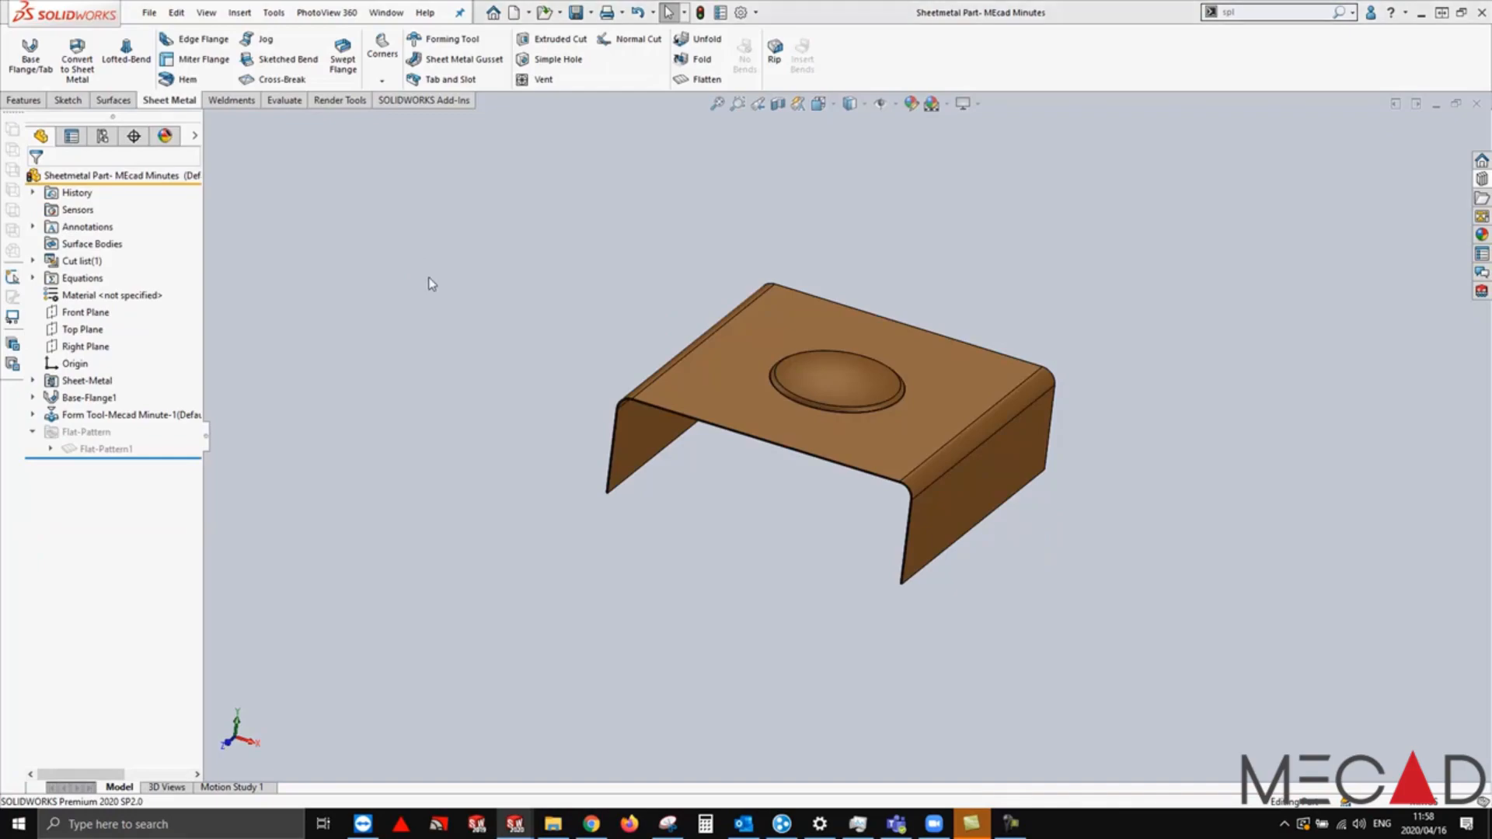
{"action": "left_click", "coordinate": [842, 412]}
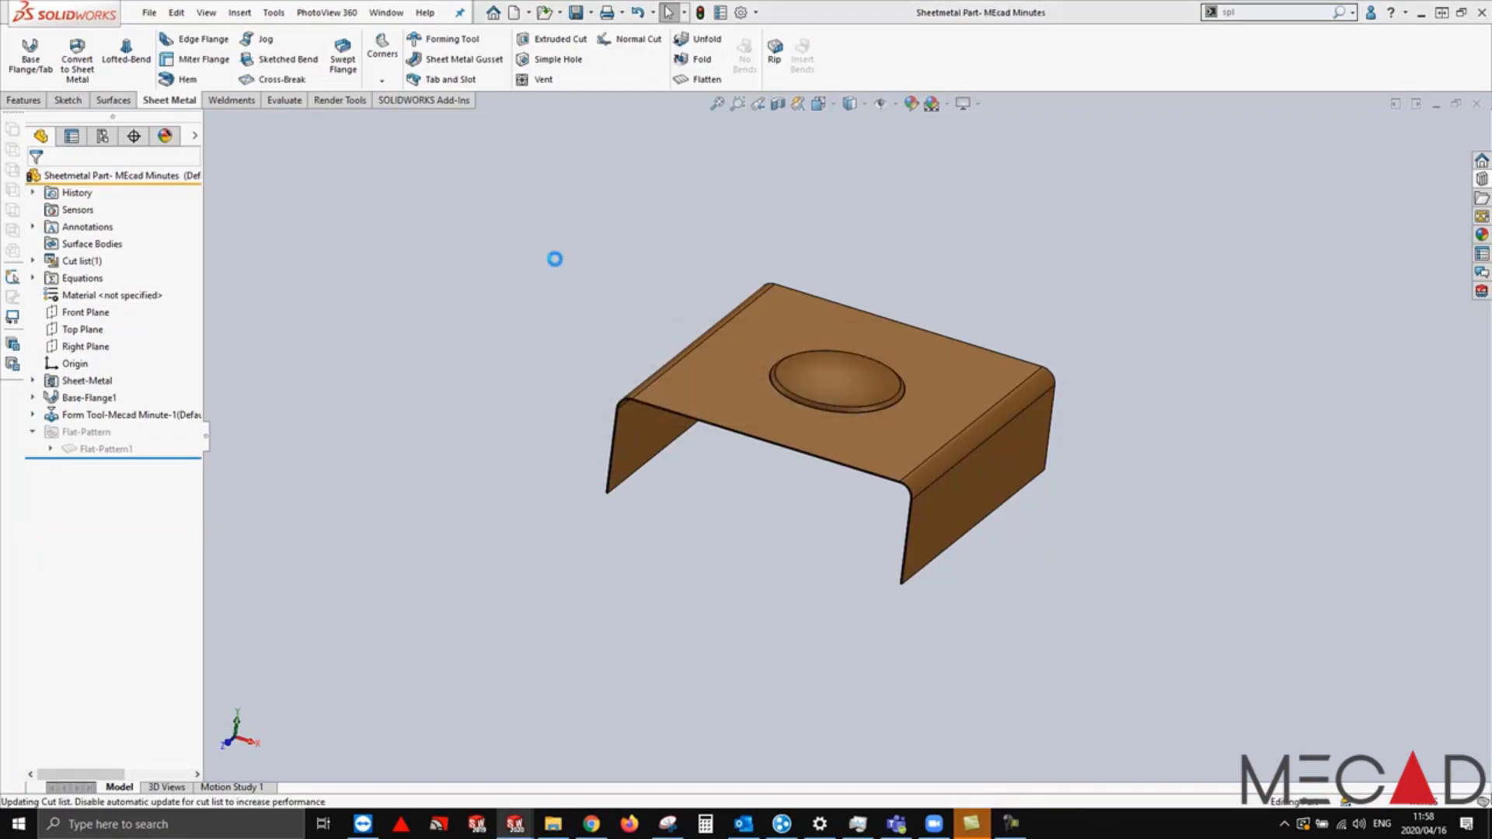
{"action": "scroll", "coordinate": [888, 400], "scroll_direction": "down", "scroll_amount": 6}
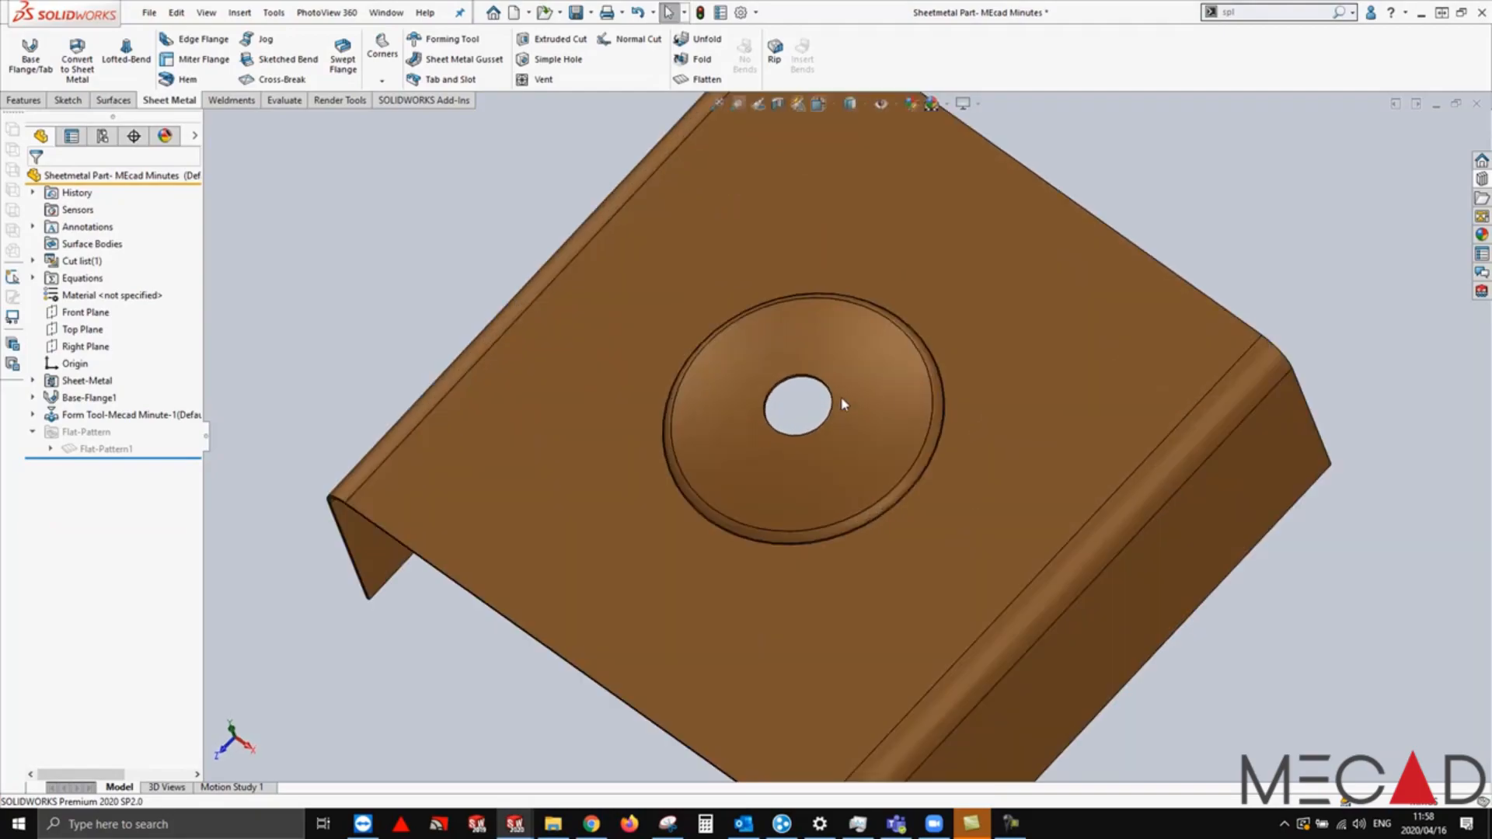
{"action": "scroll", "coordinate": [847, 397], "scroll_direction": "up", "scroll_amount": 4}
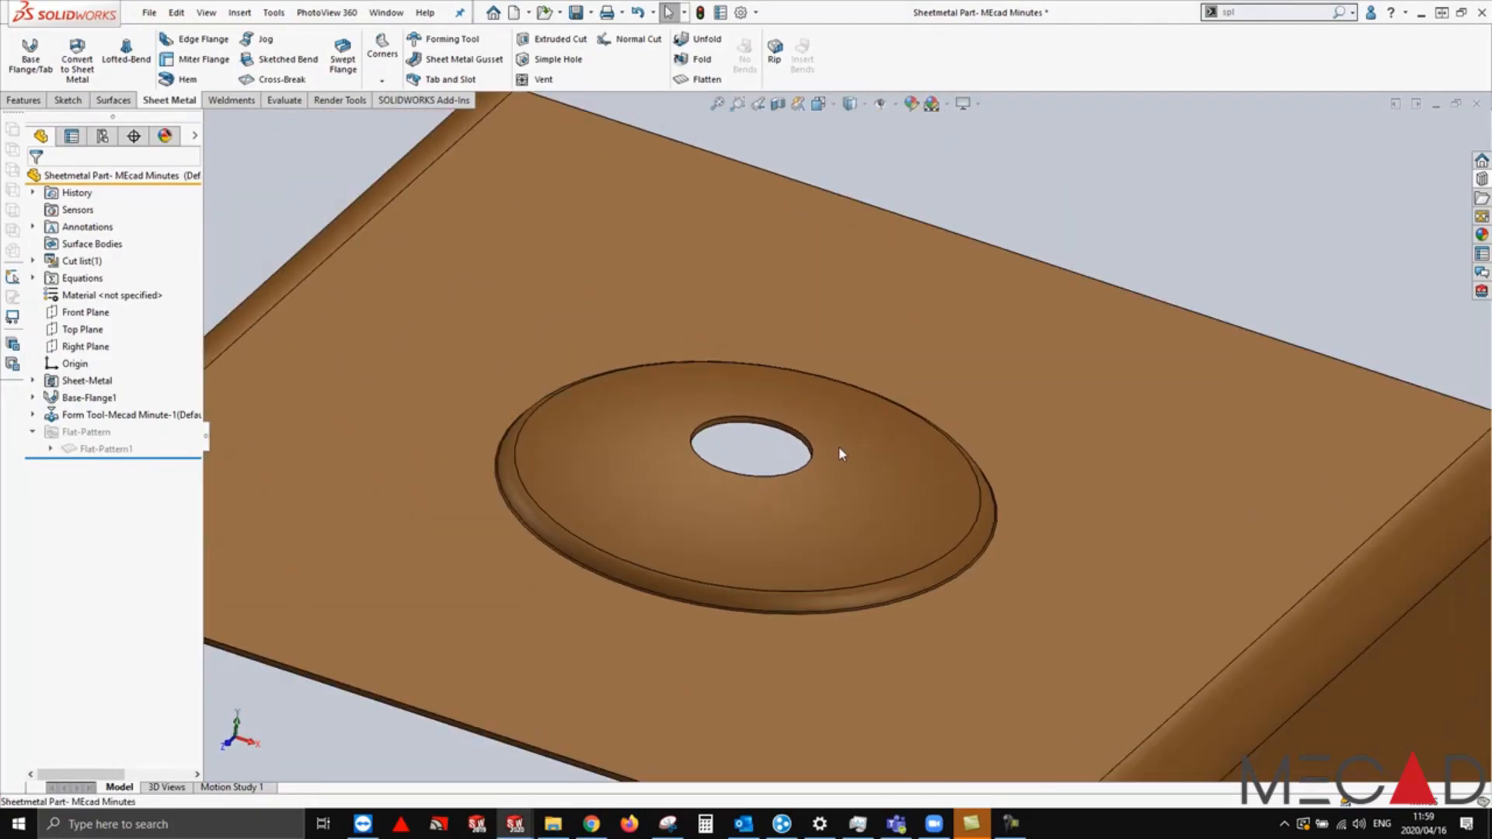
{"action": "scroll", "coordinate": [814, 445], "scroll_direction": "up", "scroll_amount": 2}
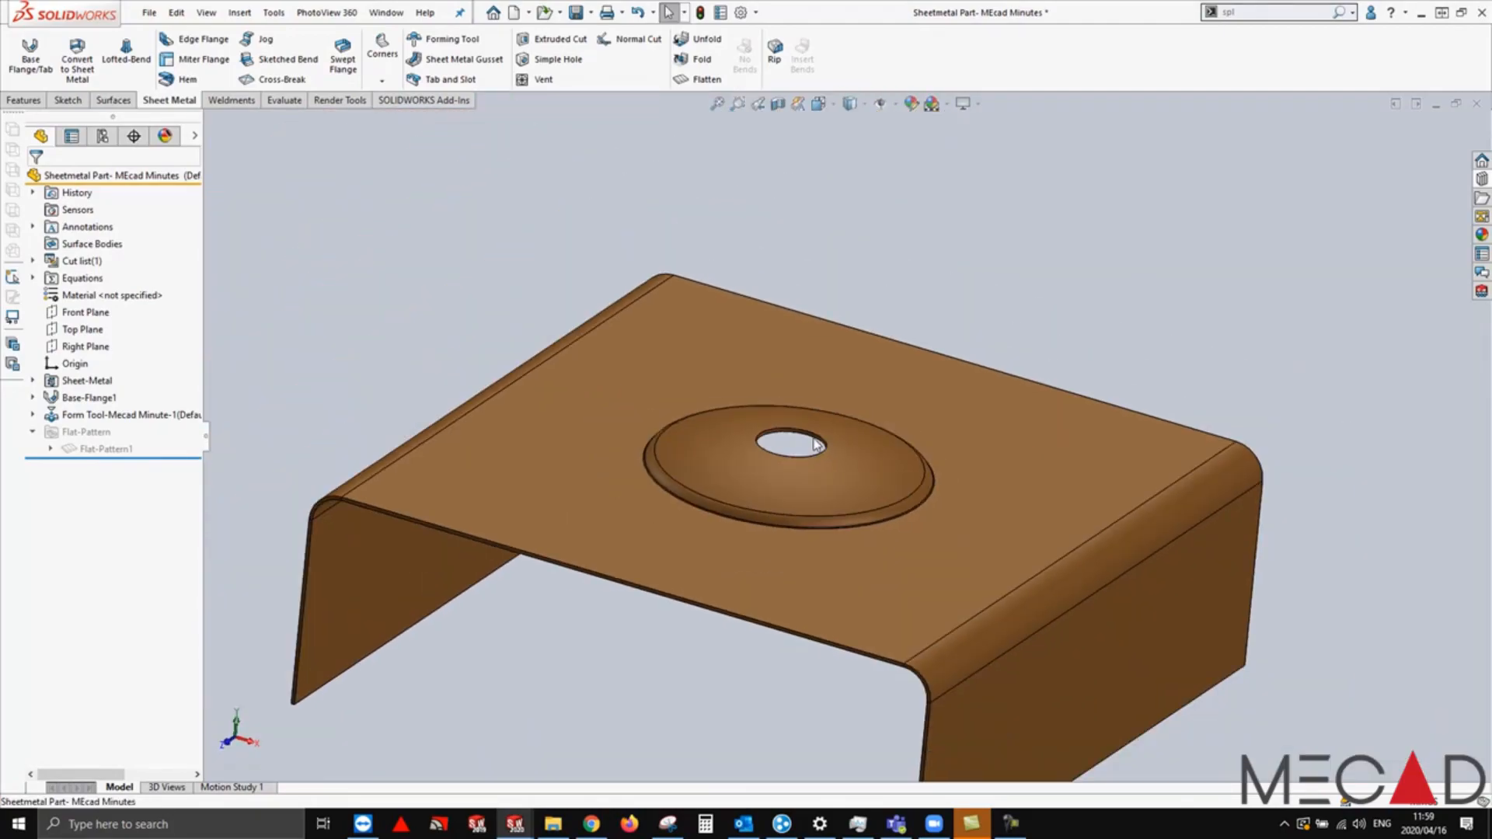